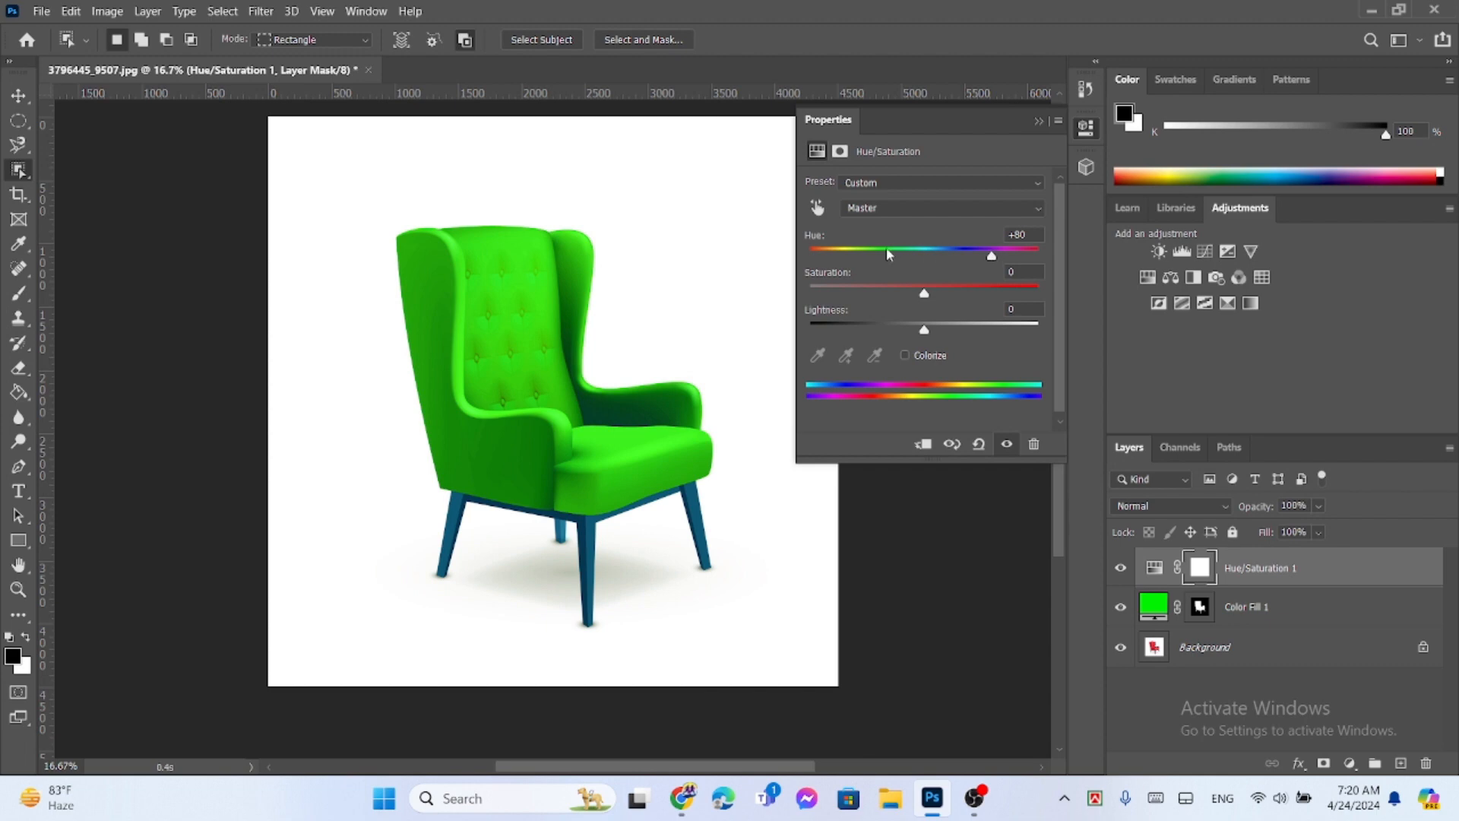
- Try different hue values, including +42, on the chair's Hue/Saturation adjustment layer
{"action": "left_click", "coordinate": [857, 256]}
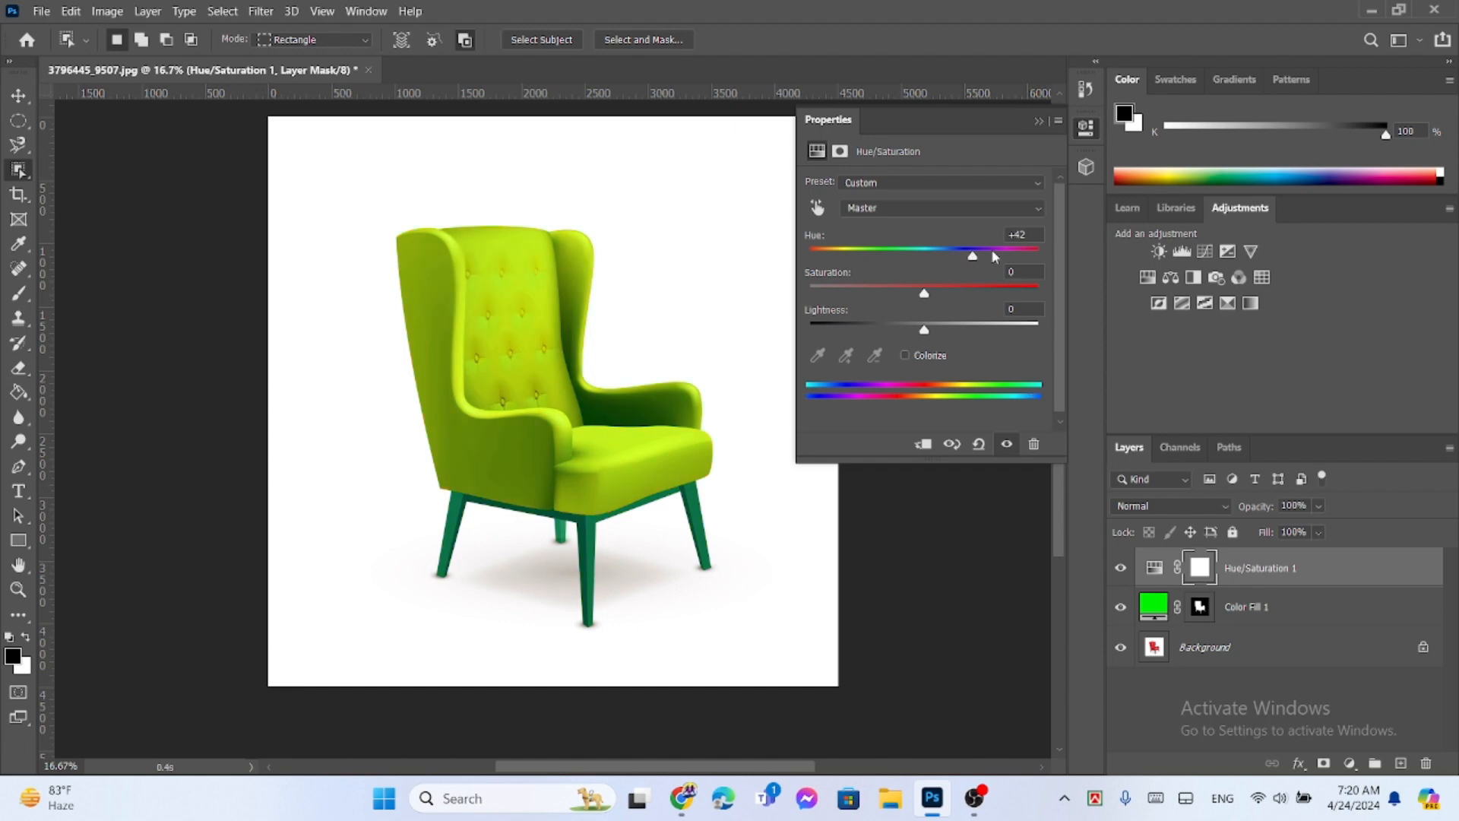
{"action": "left_click_drag", "start_coordinate": [891, 254], "coordinate": [934, 256]}
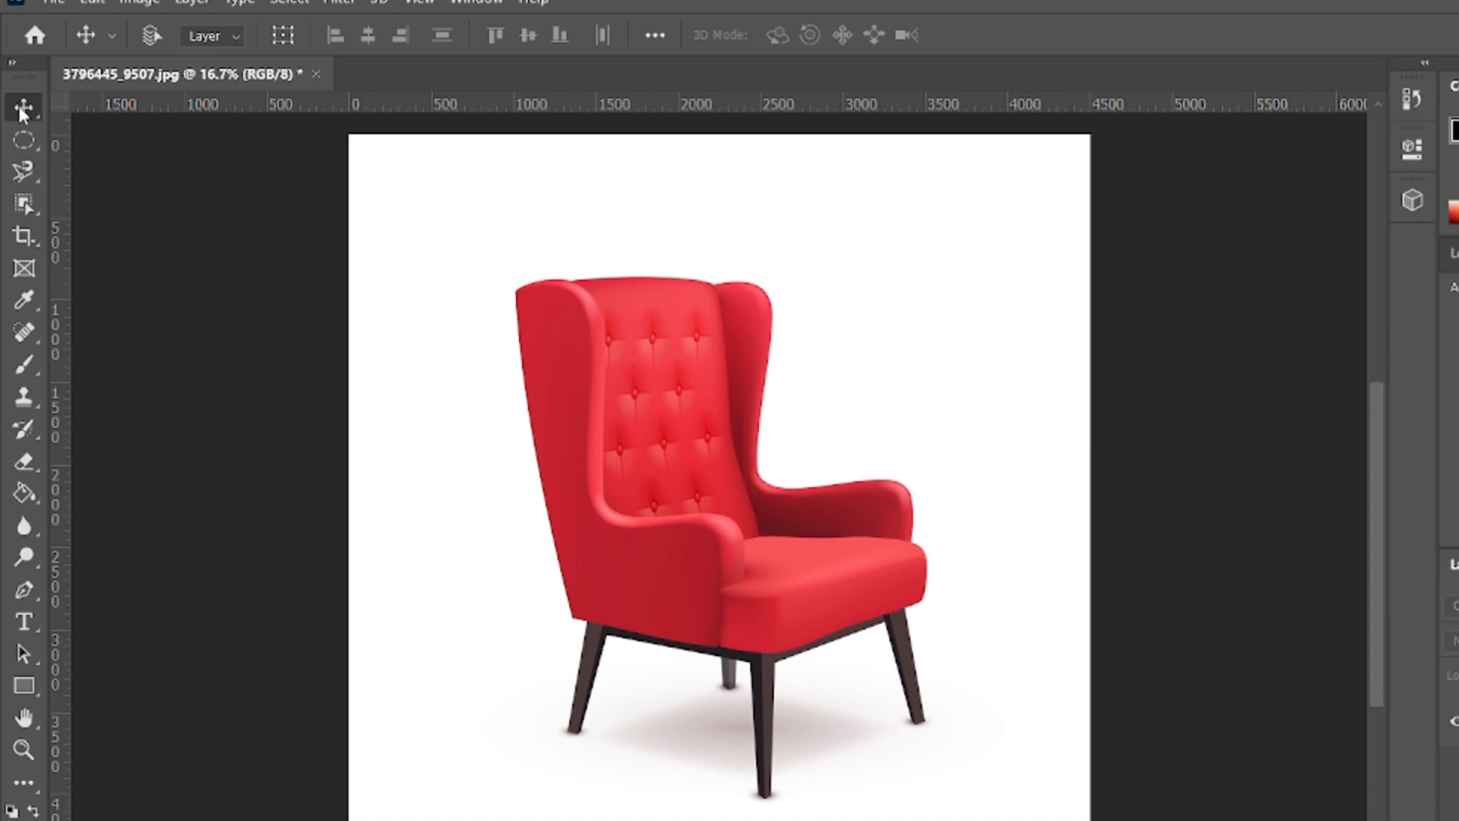
- Select the whole red chair, legs included, by framing it with the Object Selection Tool in Rectangle mode
{"action": "left_click", "coordinate": [24, 203]}
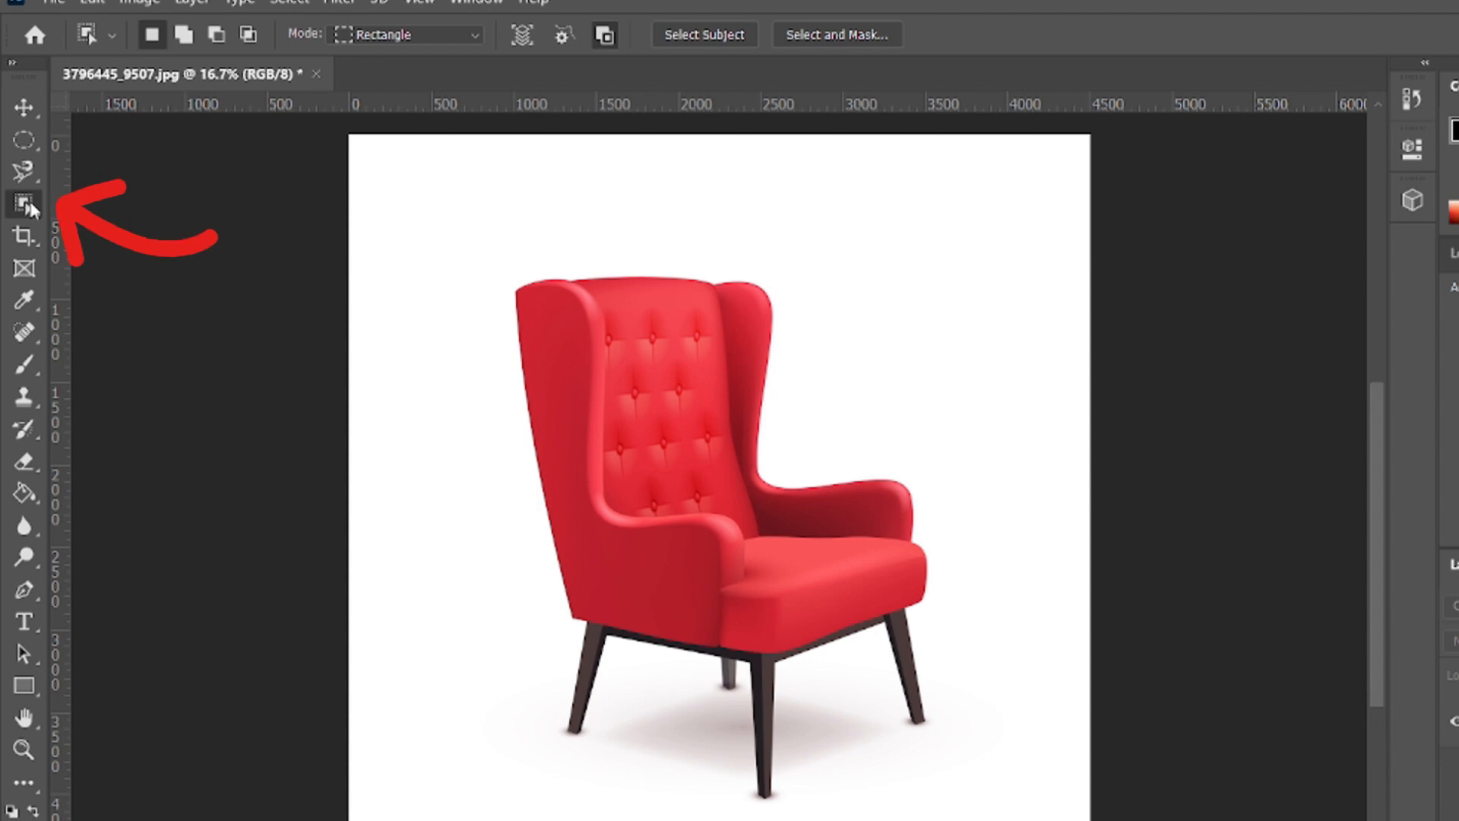
{"action": "right_click", "coordinate": [29, 205]}
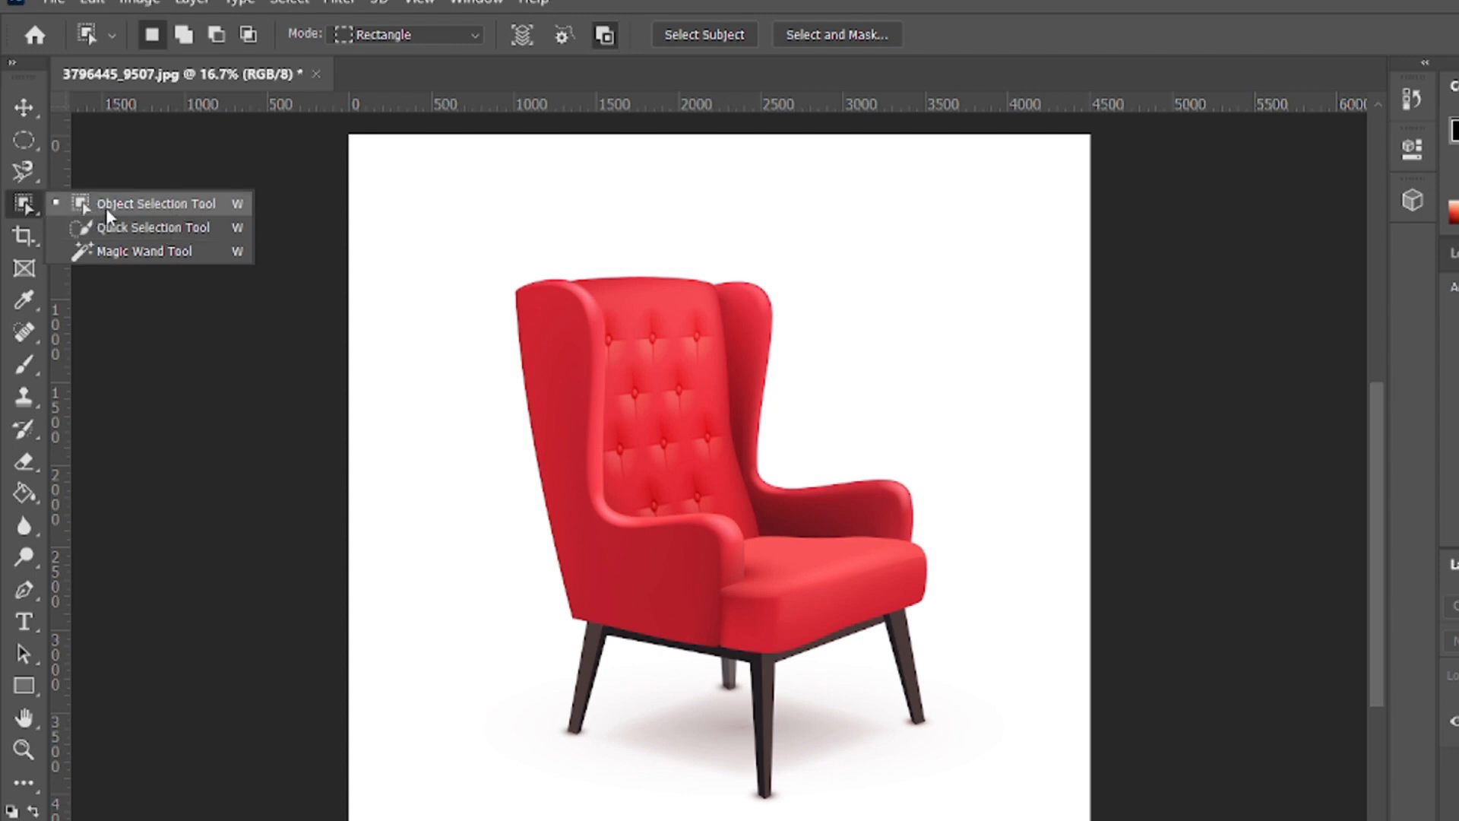
{"action": "left_click", "coordinate": [153, 209]}
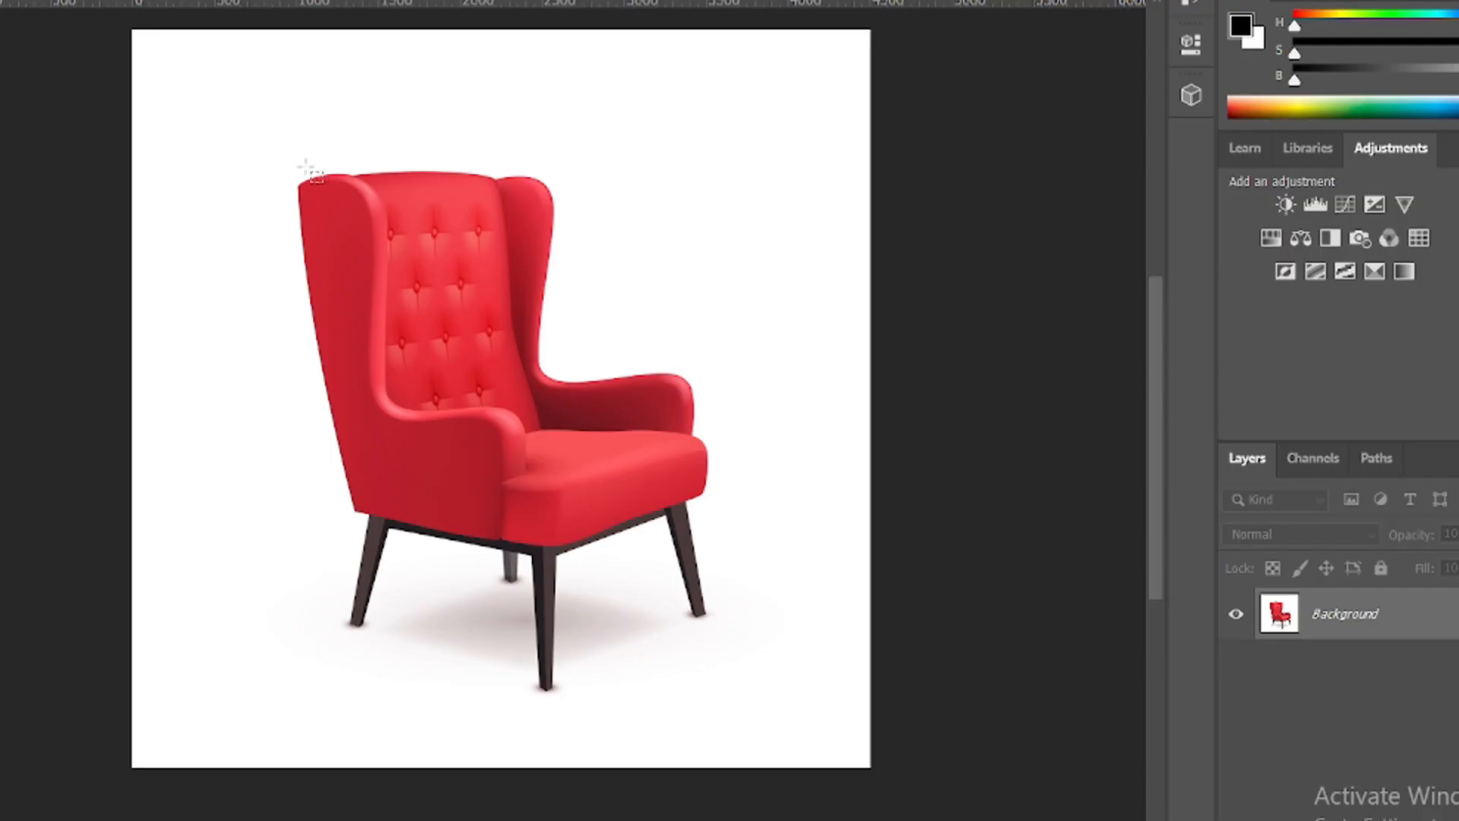
{"action": "left_click_drag", "start_coordinate": [238, 143], "coordinate": [740, 725]}
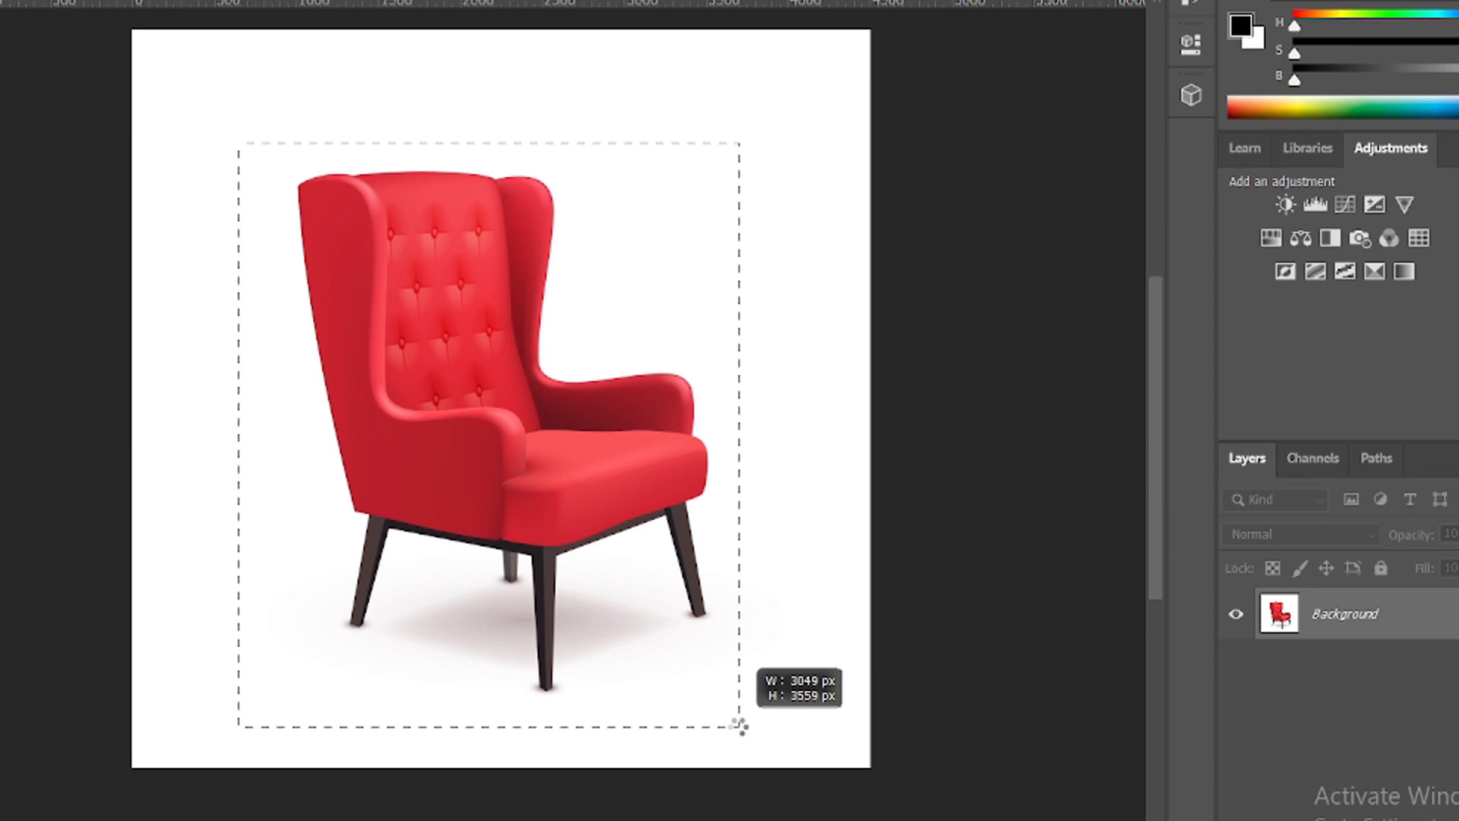
{"action": "left_click_drag", "start_coordinate": [741, 726], "coordinate": [739, 730]}
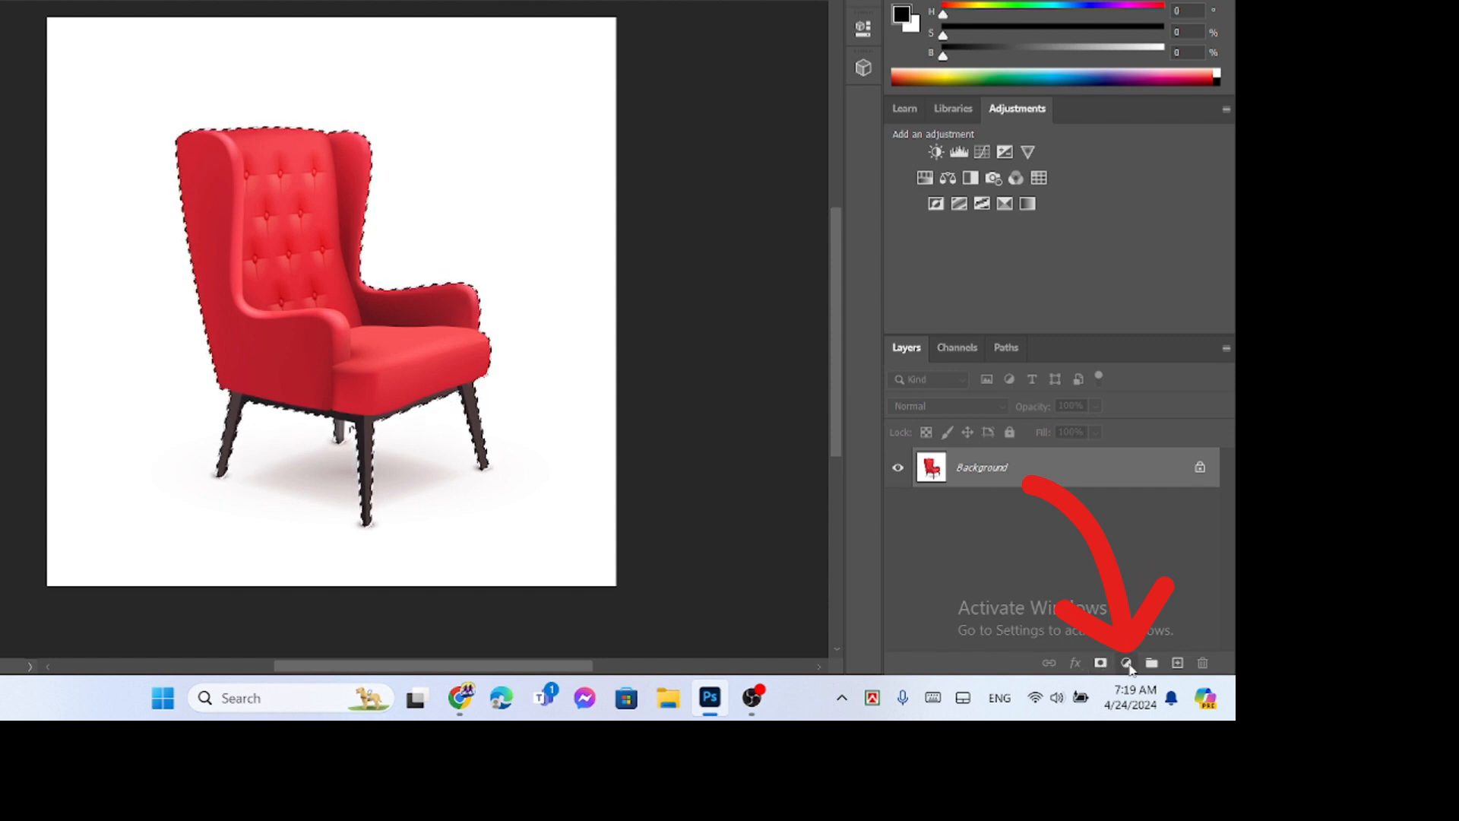
- Add a Solid Color fill layer in green 00f300 over the selected chair and set its blend mode to Soft Light
{"action": "left_click", "coordinate": [1129, 664]}
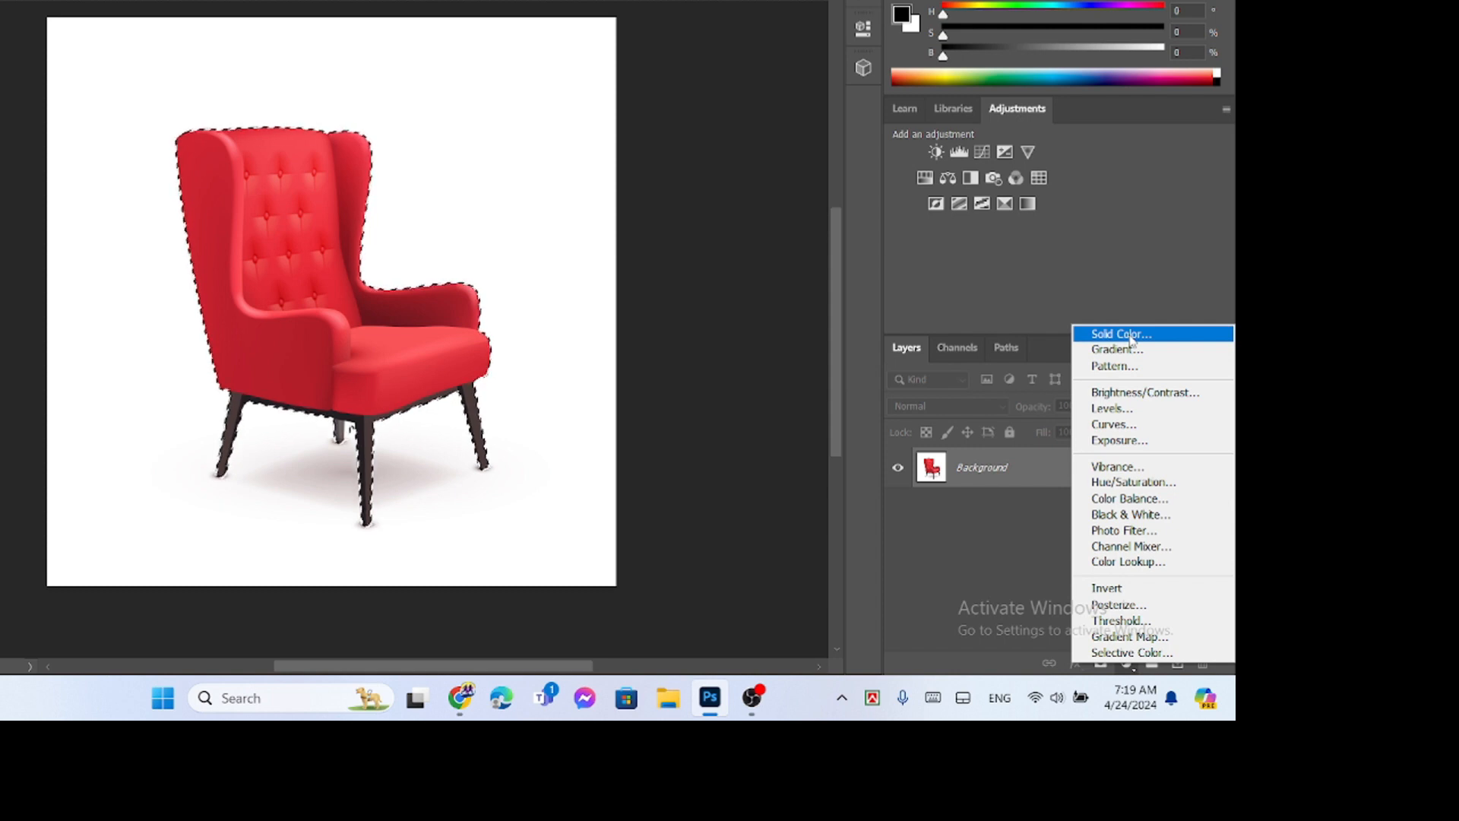
{"action": "left_click", "coordinate": [1114, 335]}
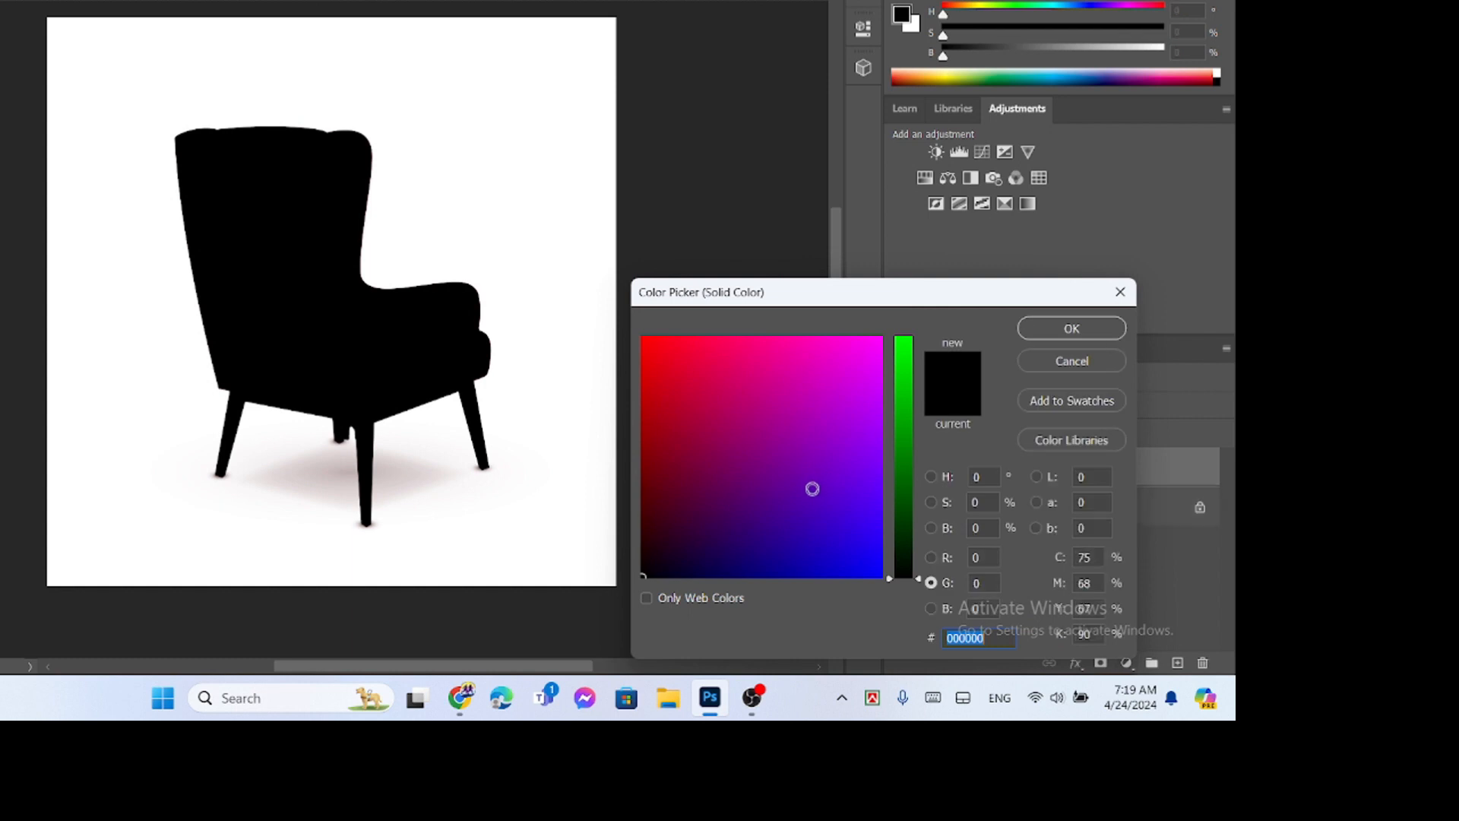
{"action": "left_click", "coordinate": [904, 350]}
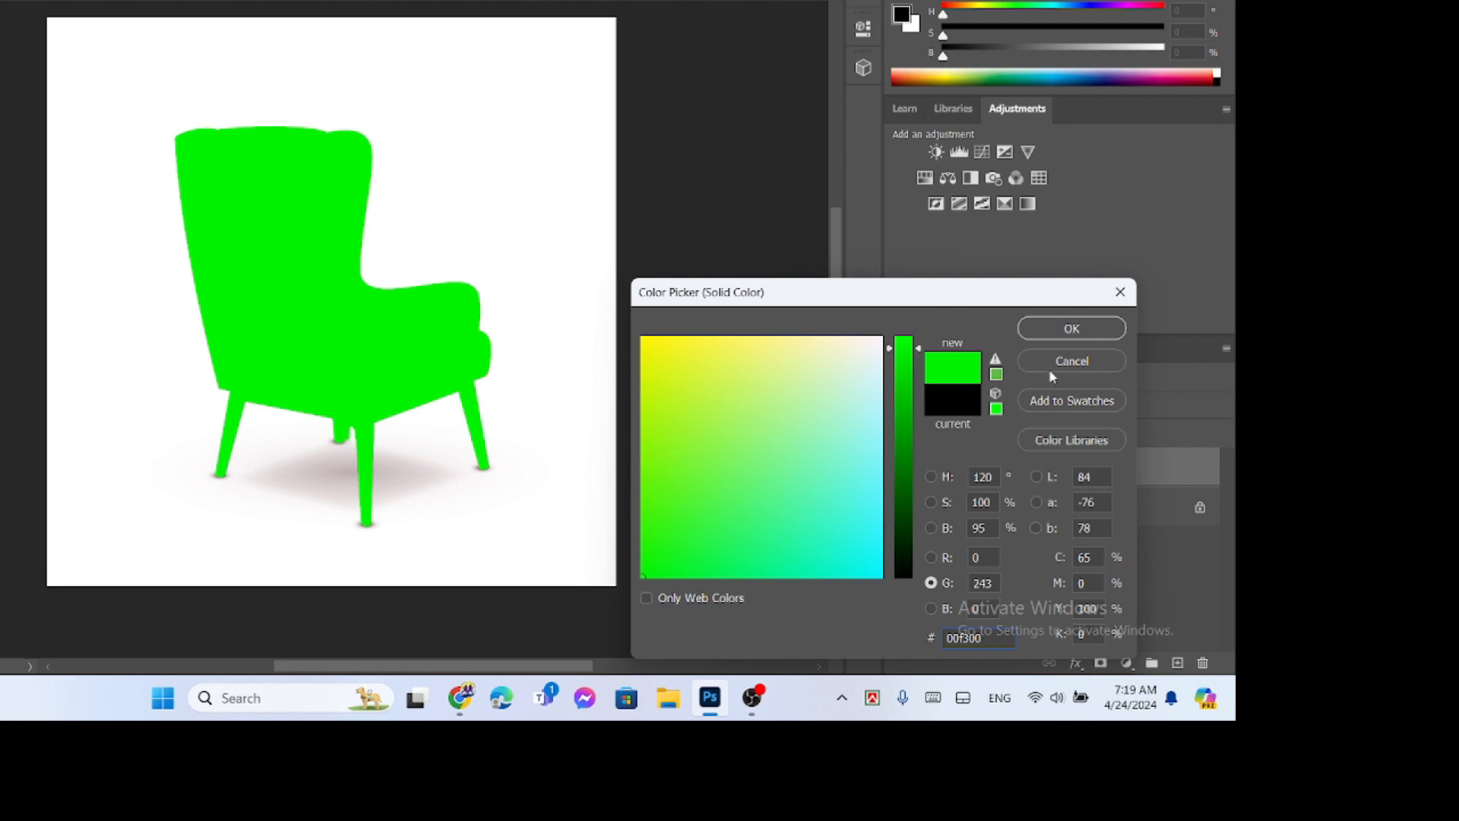
{"action": "left_click", "coordinate": [1078, 328]}
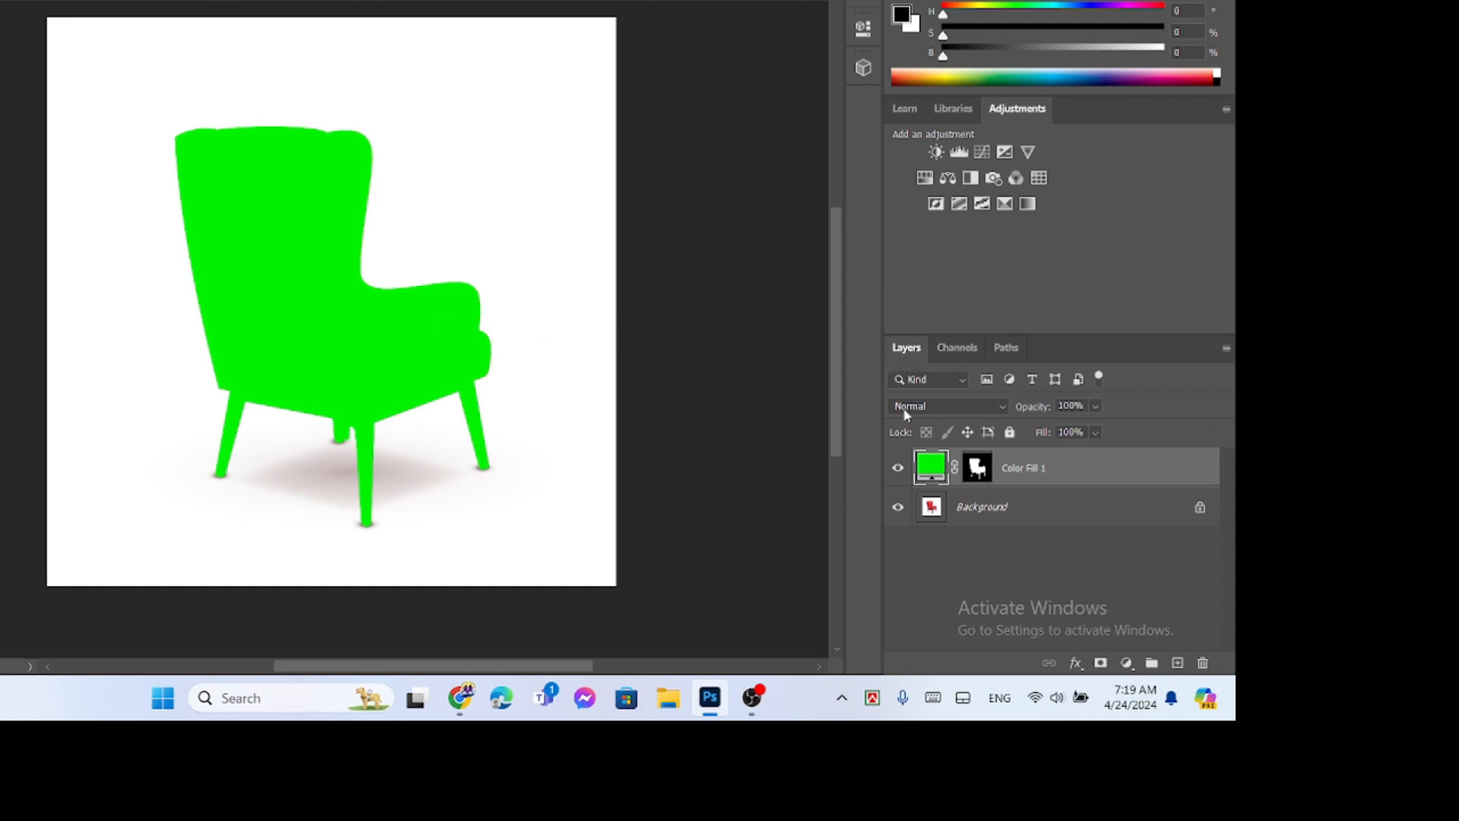
{"action": "left_click", "coordinate": [997, 404]}
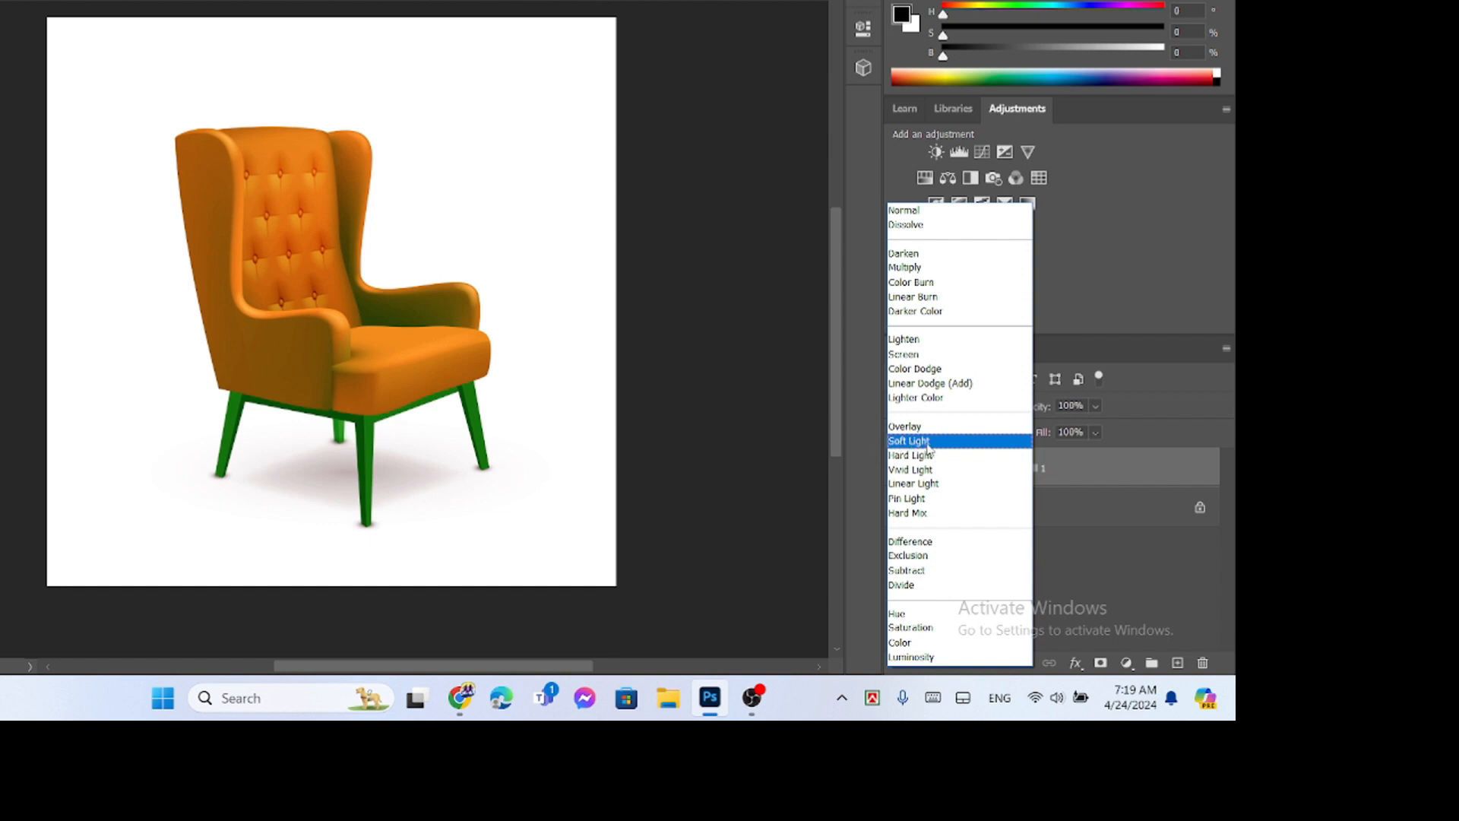
{"action": "left_click", "coordinate": [928, 447]}
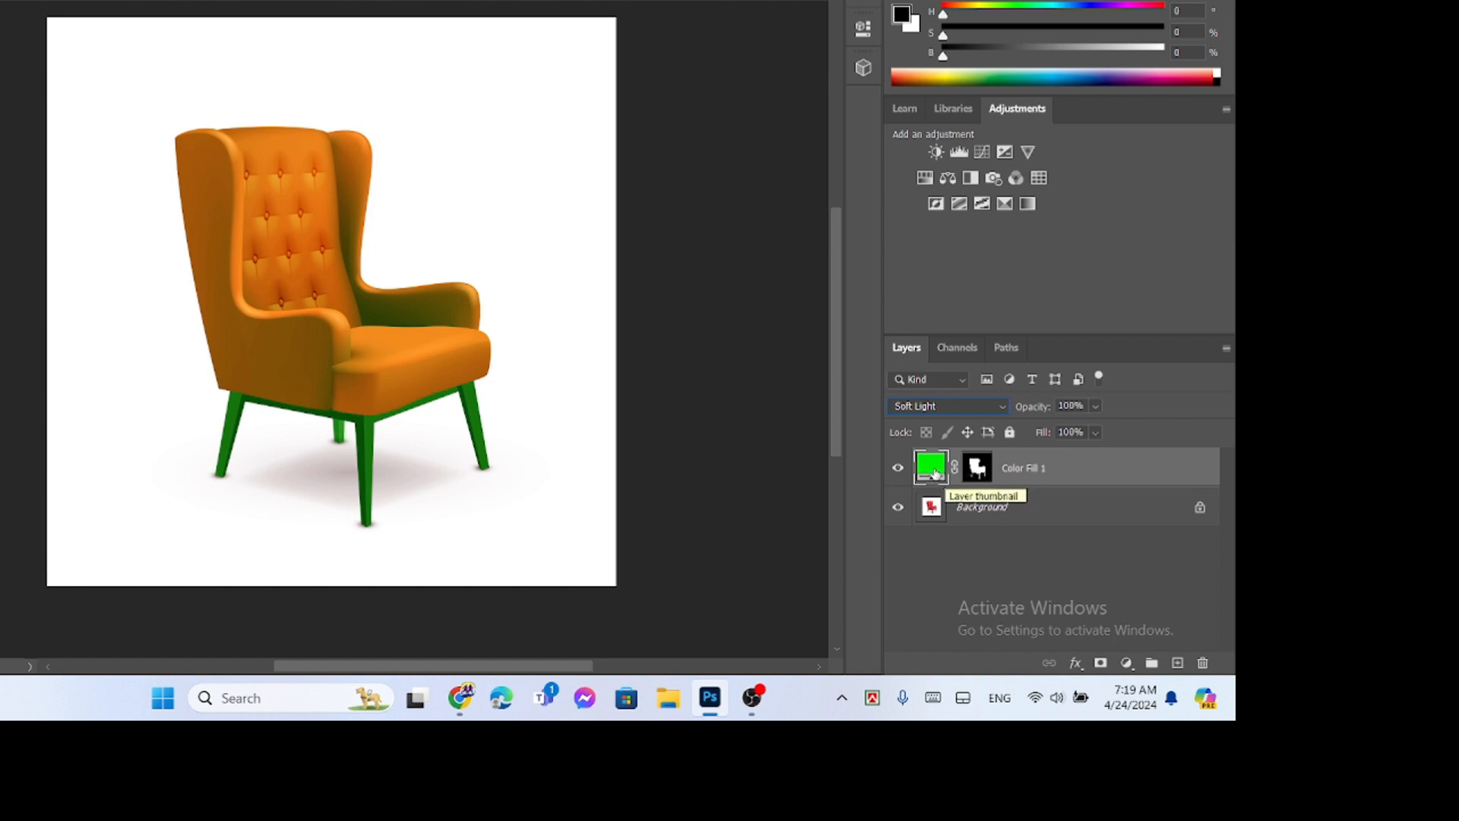
- Try red, purple, olive, orange and pink shades for the chair's color fill, and return to green 00f300
{"action": "double_click", "coordinate": [935, 473]}
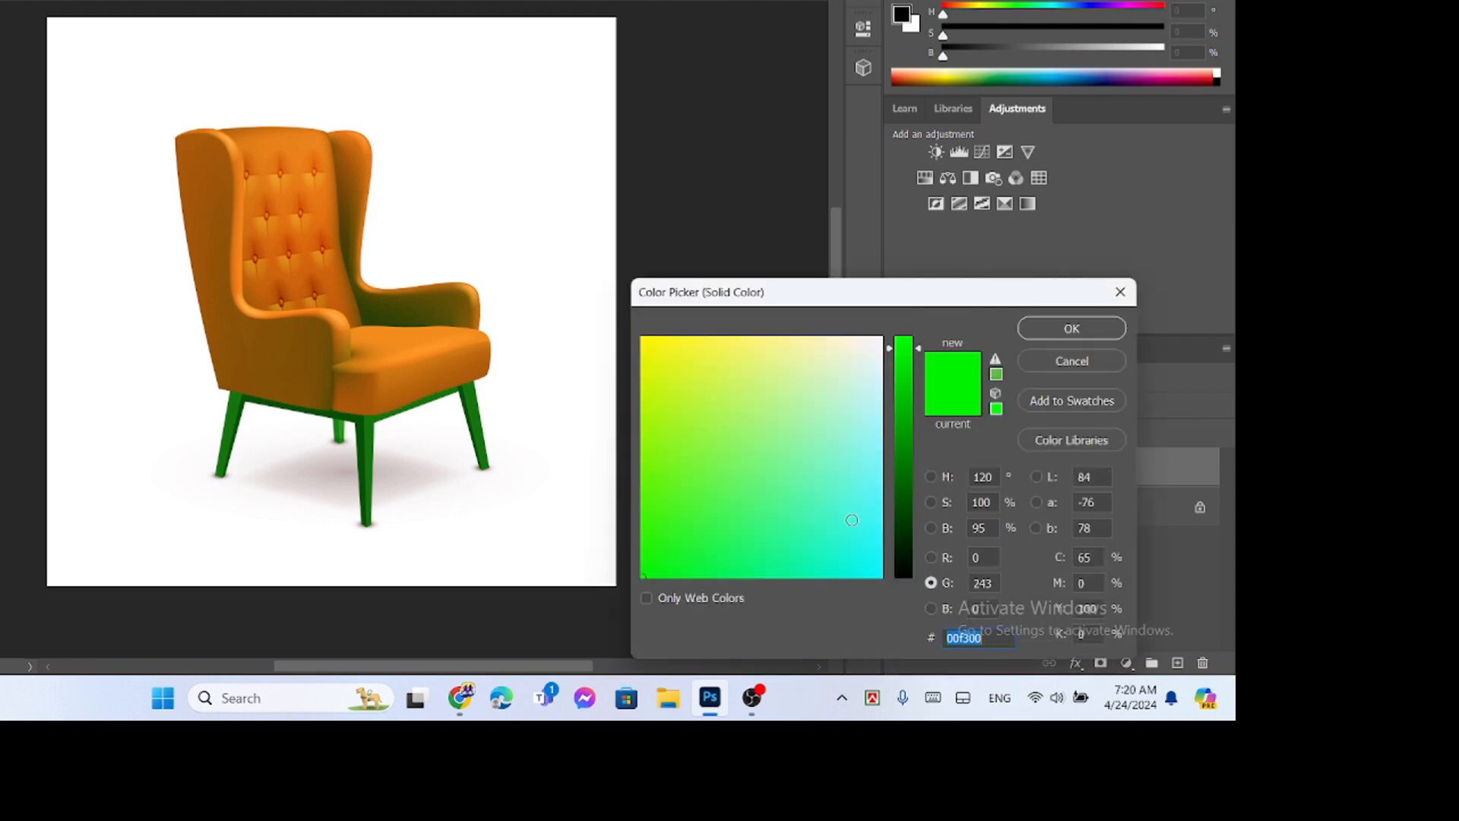
{"action": "left_click", "coordinate": [903, 572]}
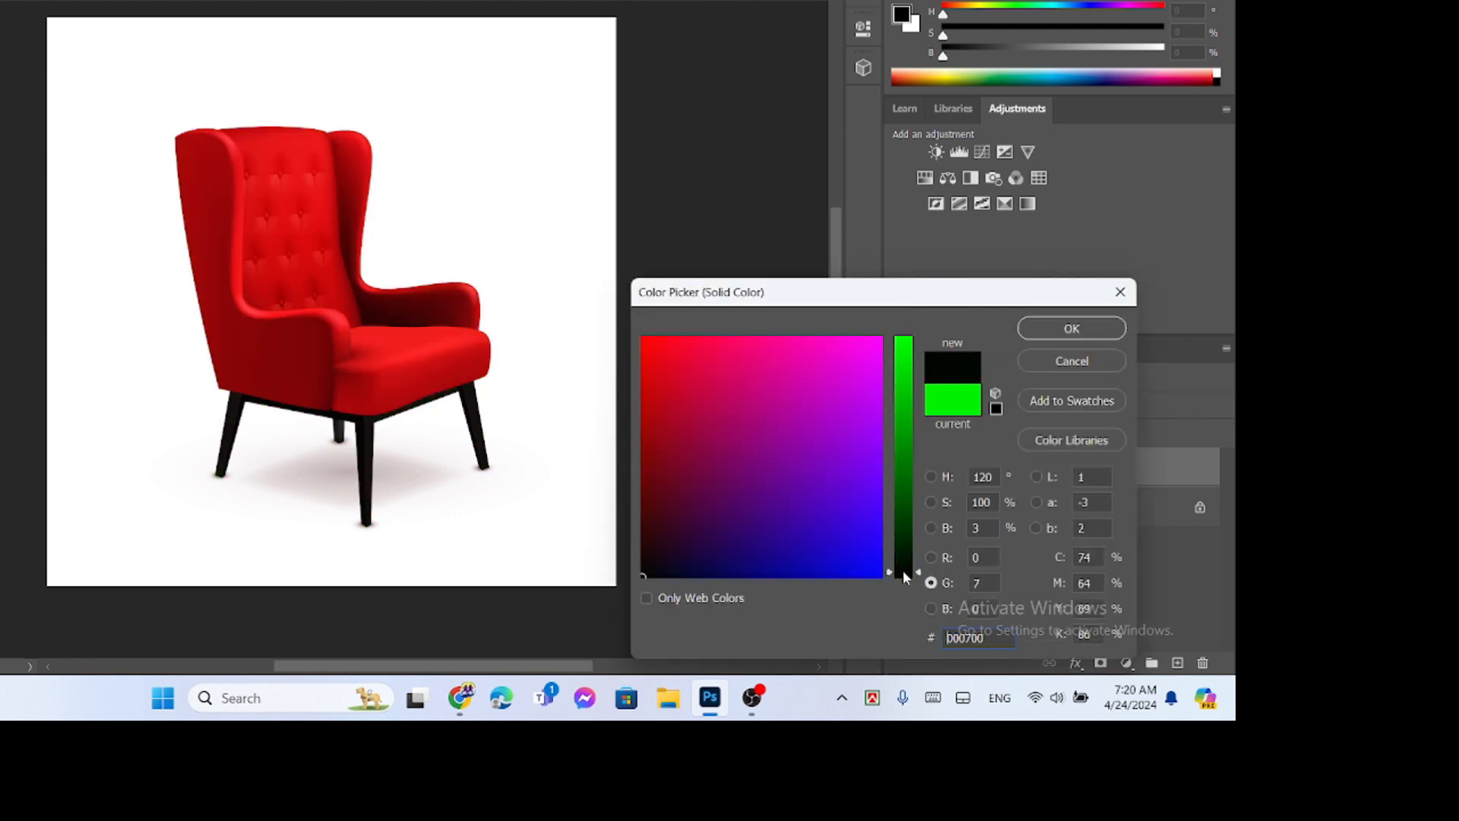
{"action": "left_click", "coordinate": [701, 371]}
{"action": "left_click", "coordinate": [857, 418]}
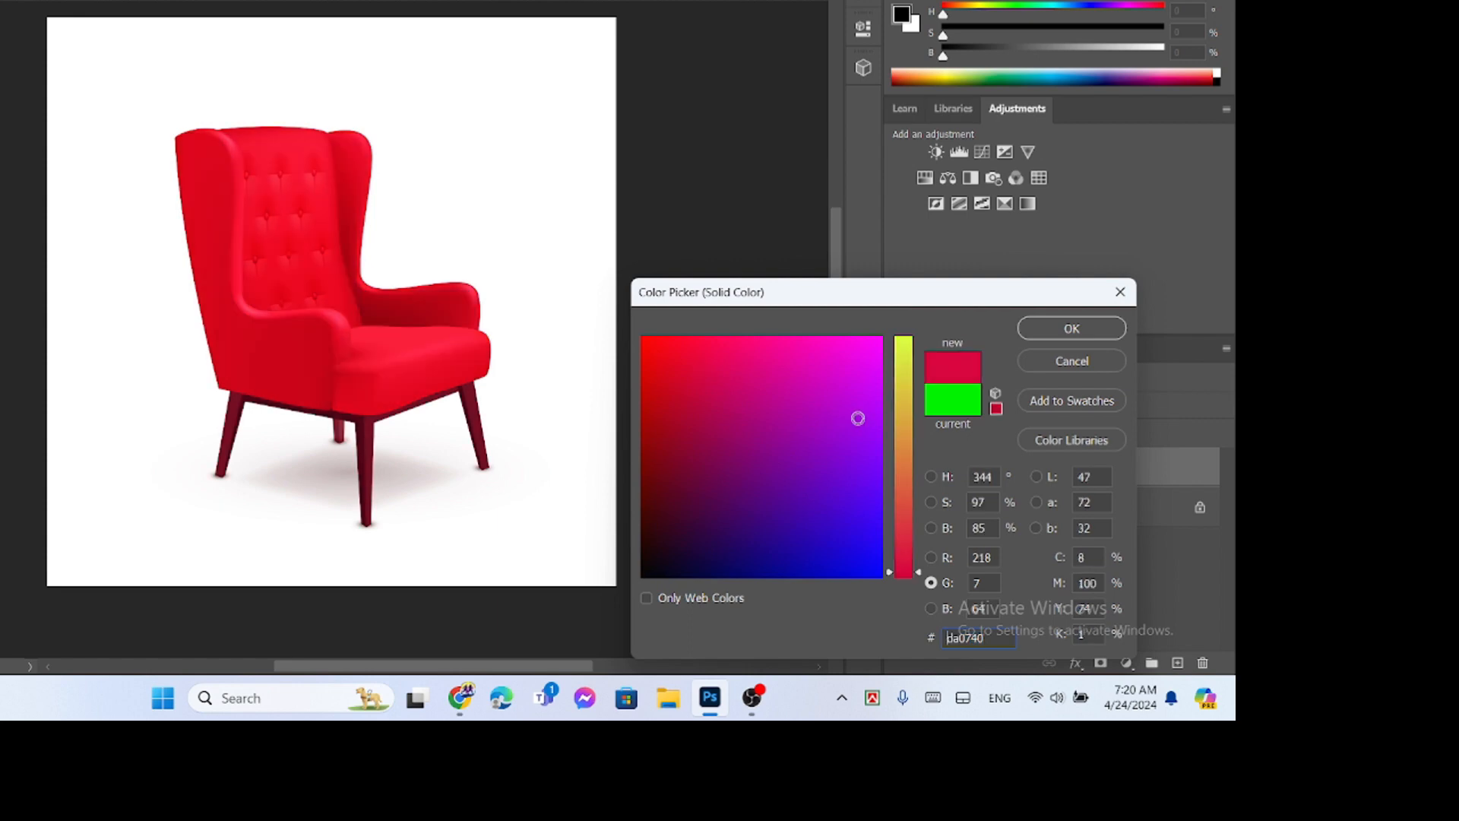
{"action": "left_click", "coordinate": [908, 364]}
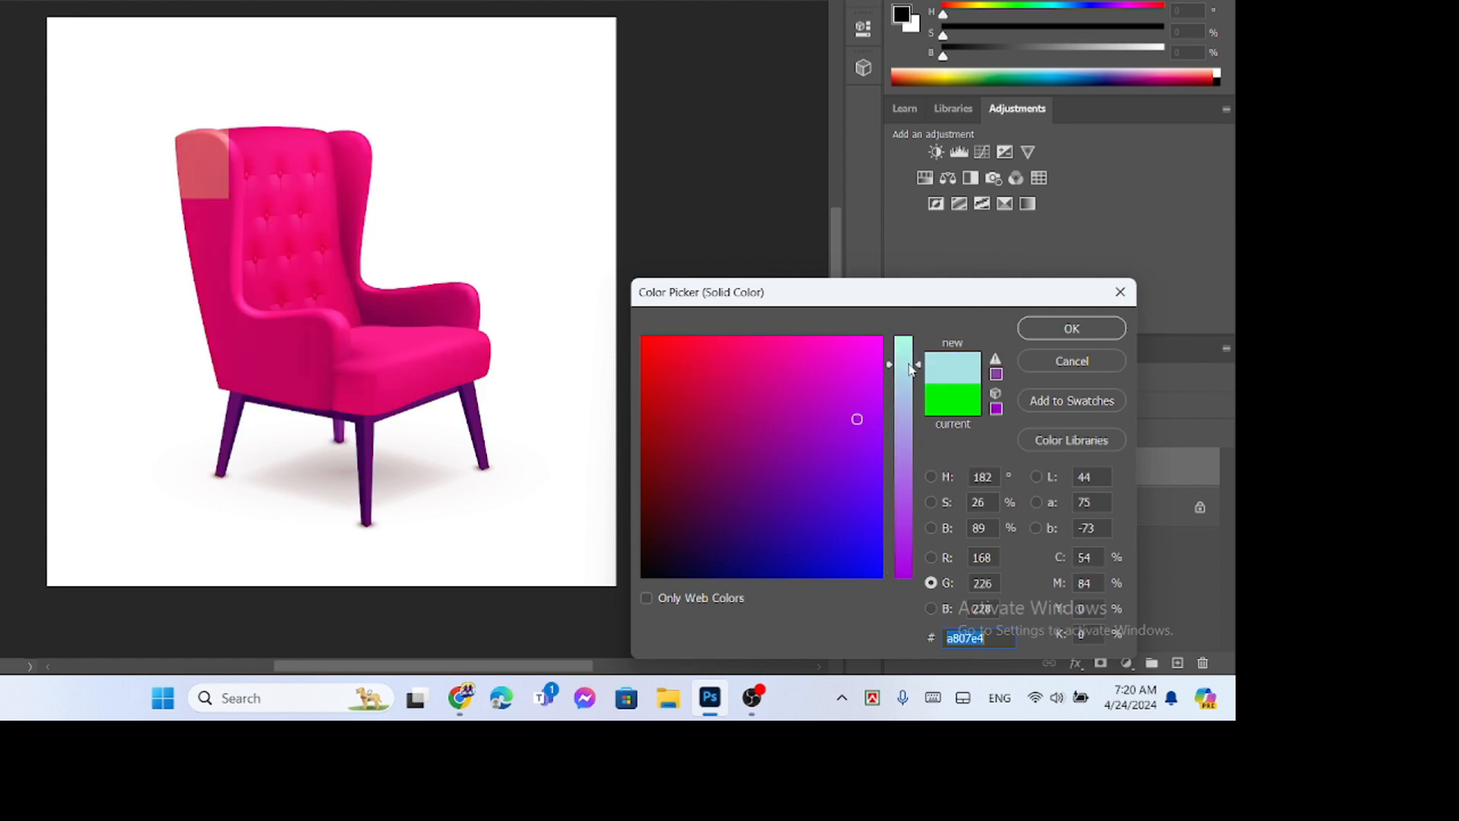
{"action": "left_click", "coordinate": [909, 476]}
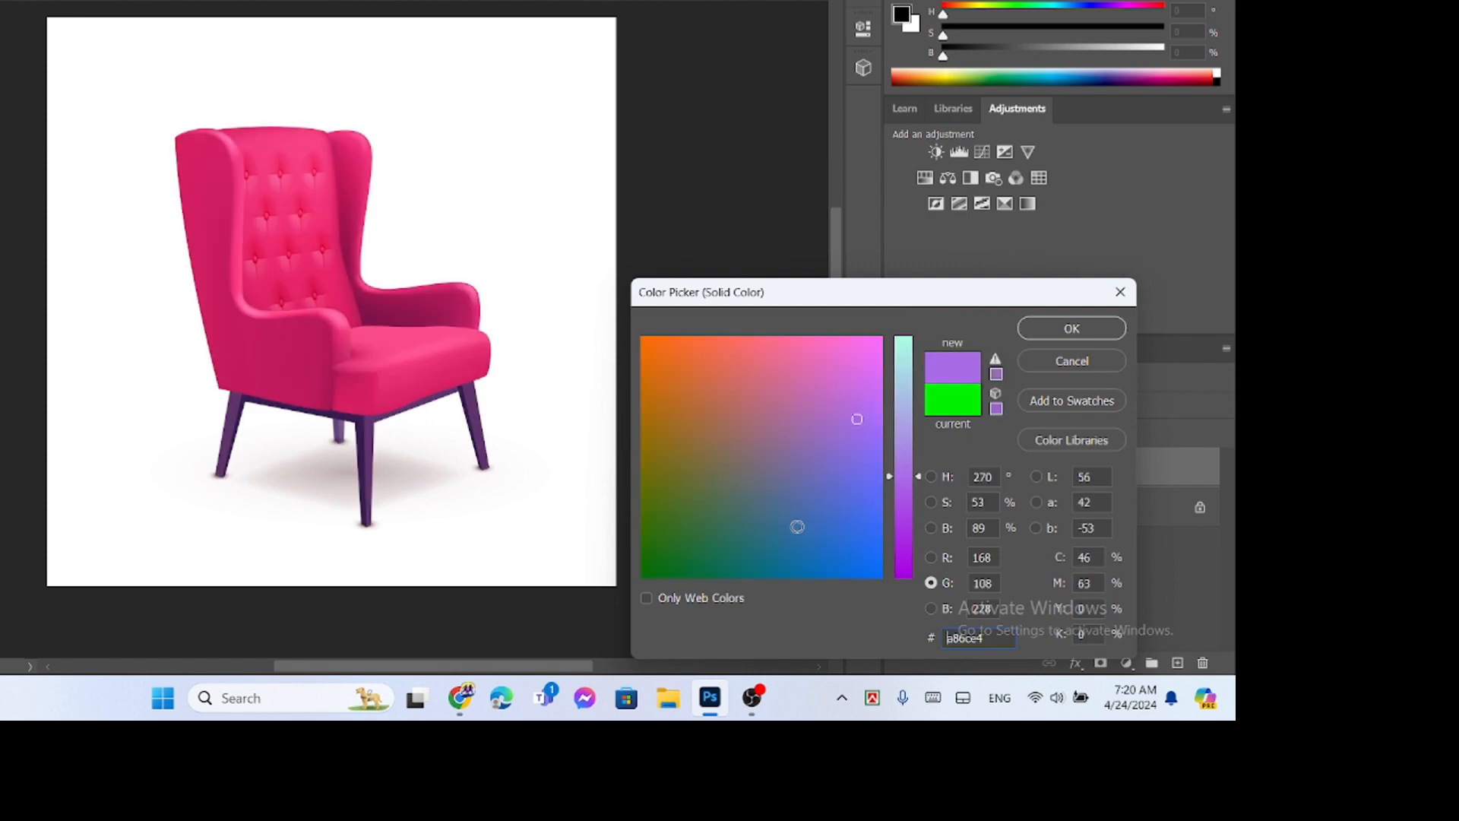
{"action": "left_click", "coordinate": [797, 527]}
{"action": "left_click", "coordinate": [664, 482]}
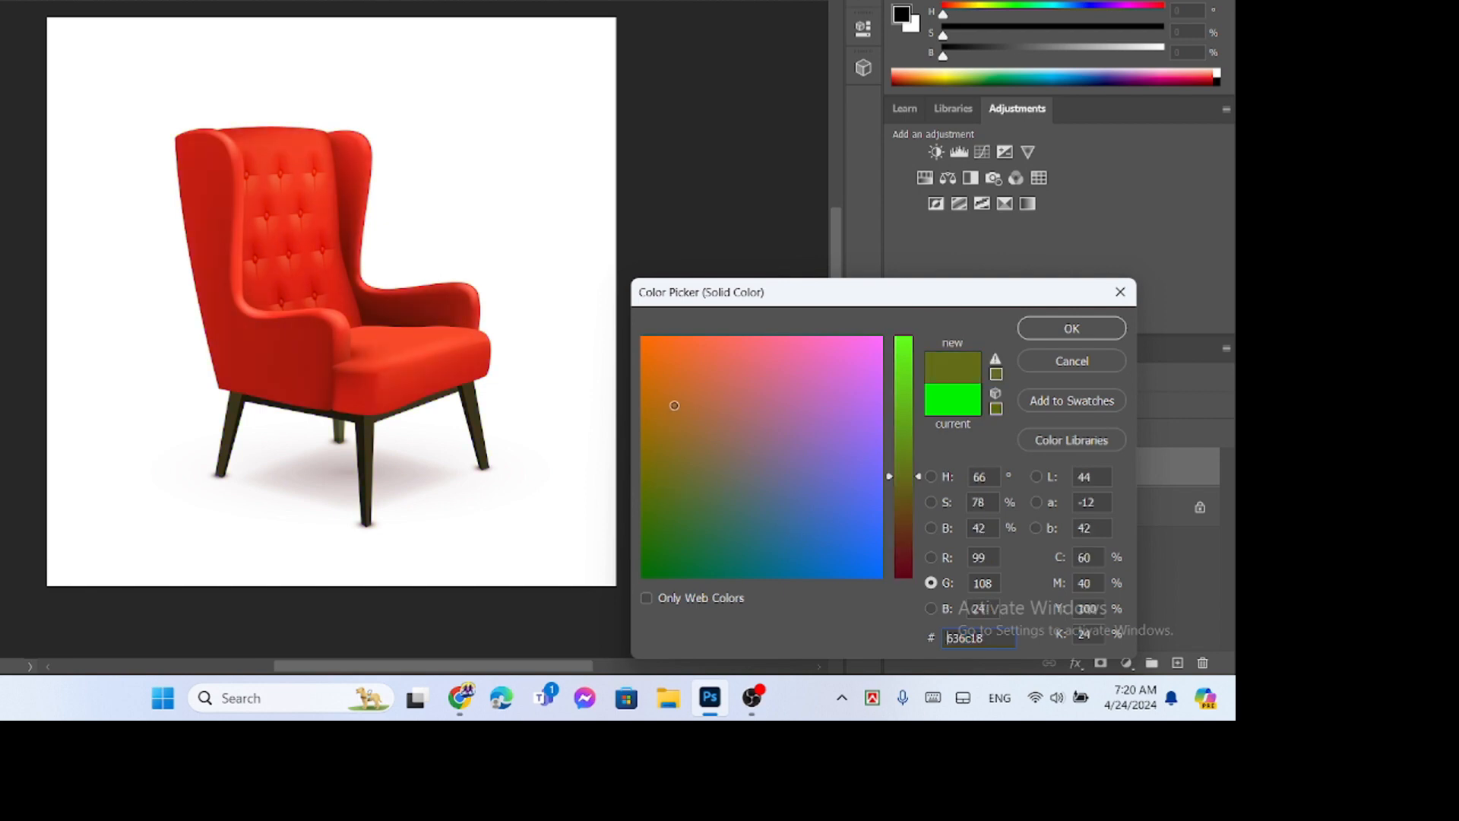
{"action": "left_click", "coordinate": [676, 389]}
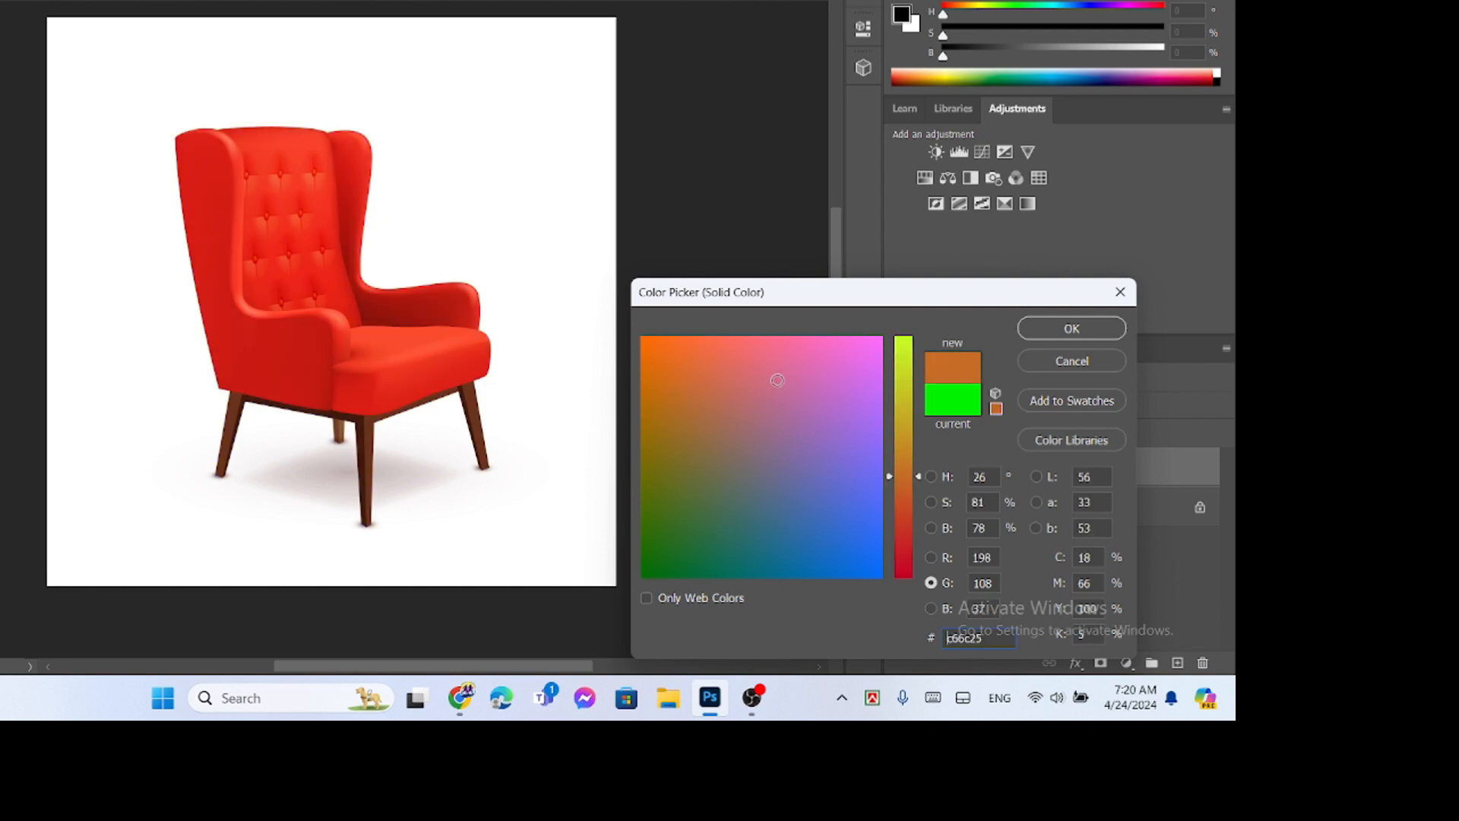
{"action": "left_click", "coordinate": [772, 378]}
{"action": "left_click", "coordinate": [770, 472]}
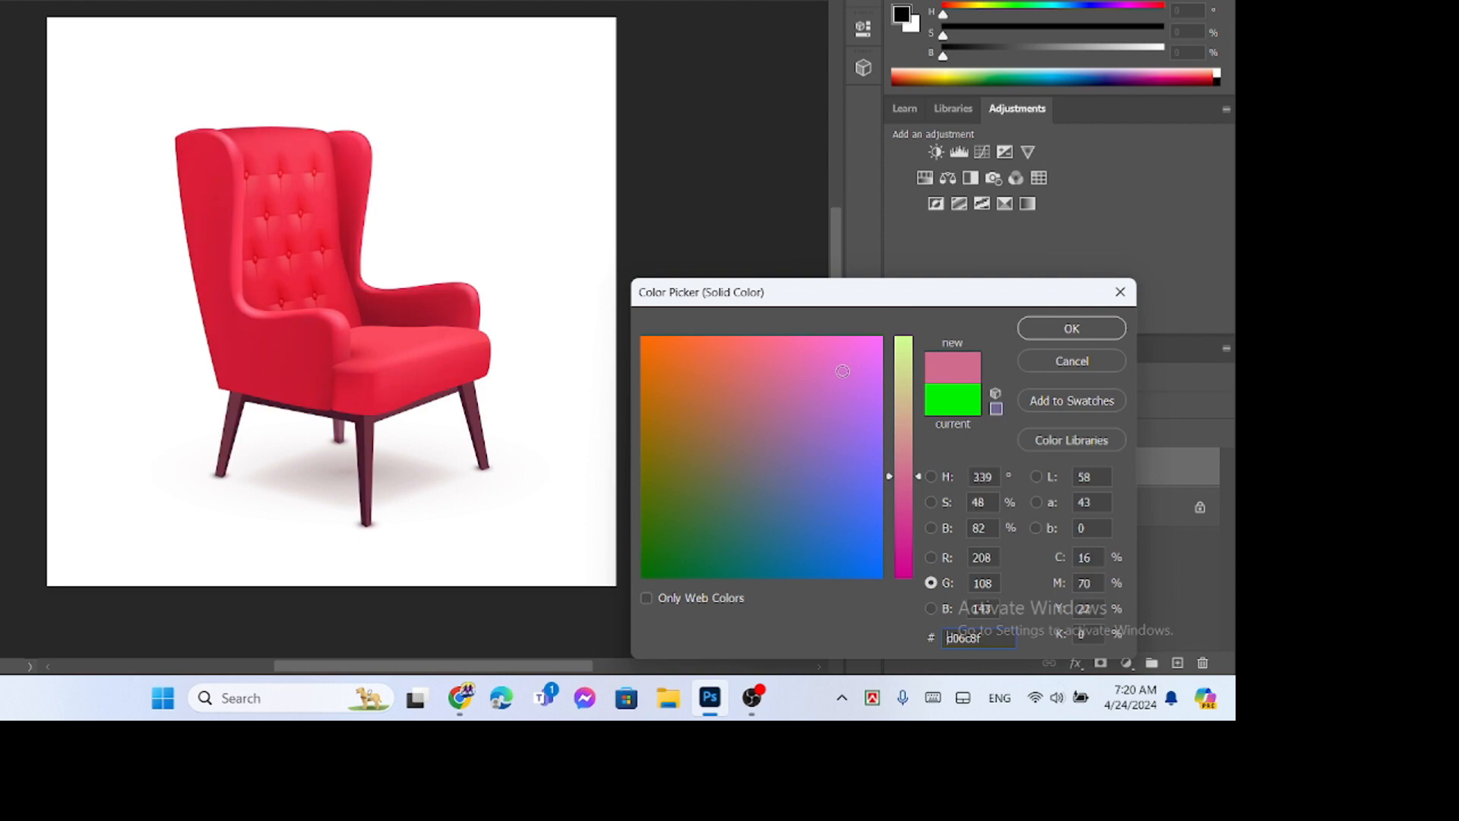
{"action": "left_click", "coordinate": [843, 370]}
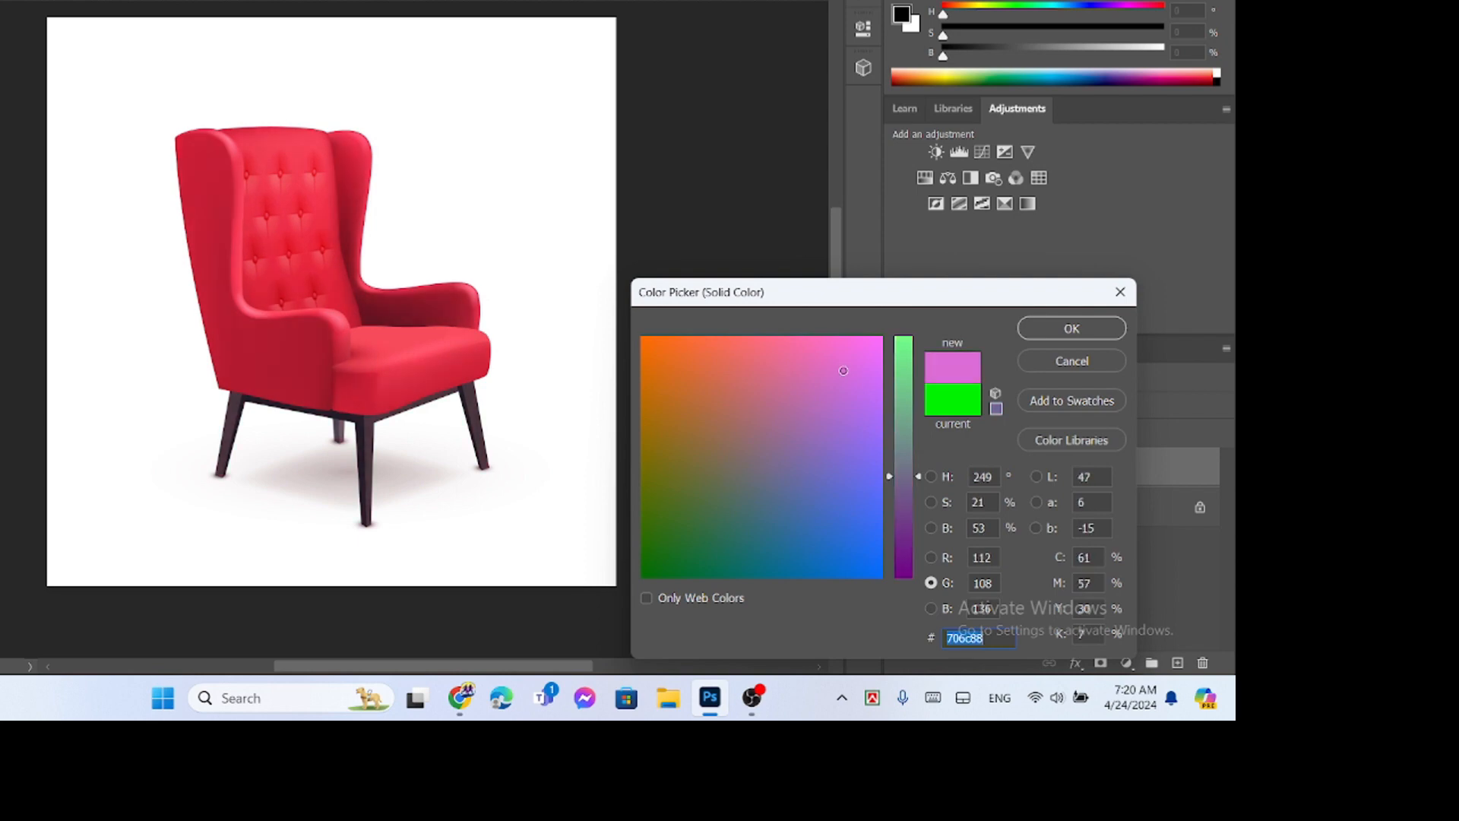
{"action": "left_click", "coordinate": [968, 406]}
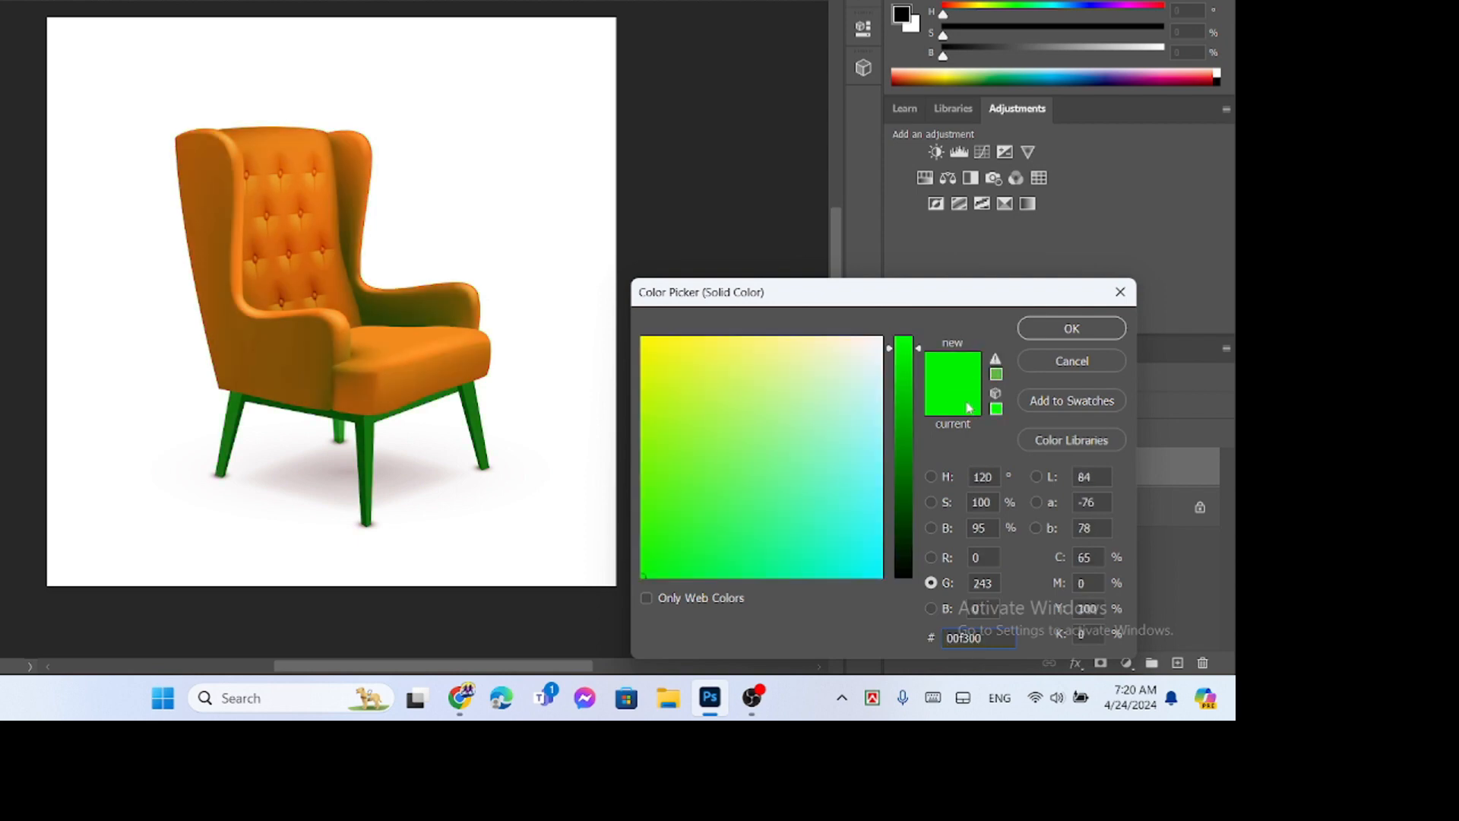
{"action": "left_click", "coordinate": [1077, 328]}
{"action": "left_click", "coordinate": [1071, 328]}
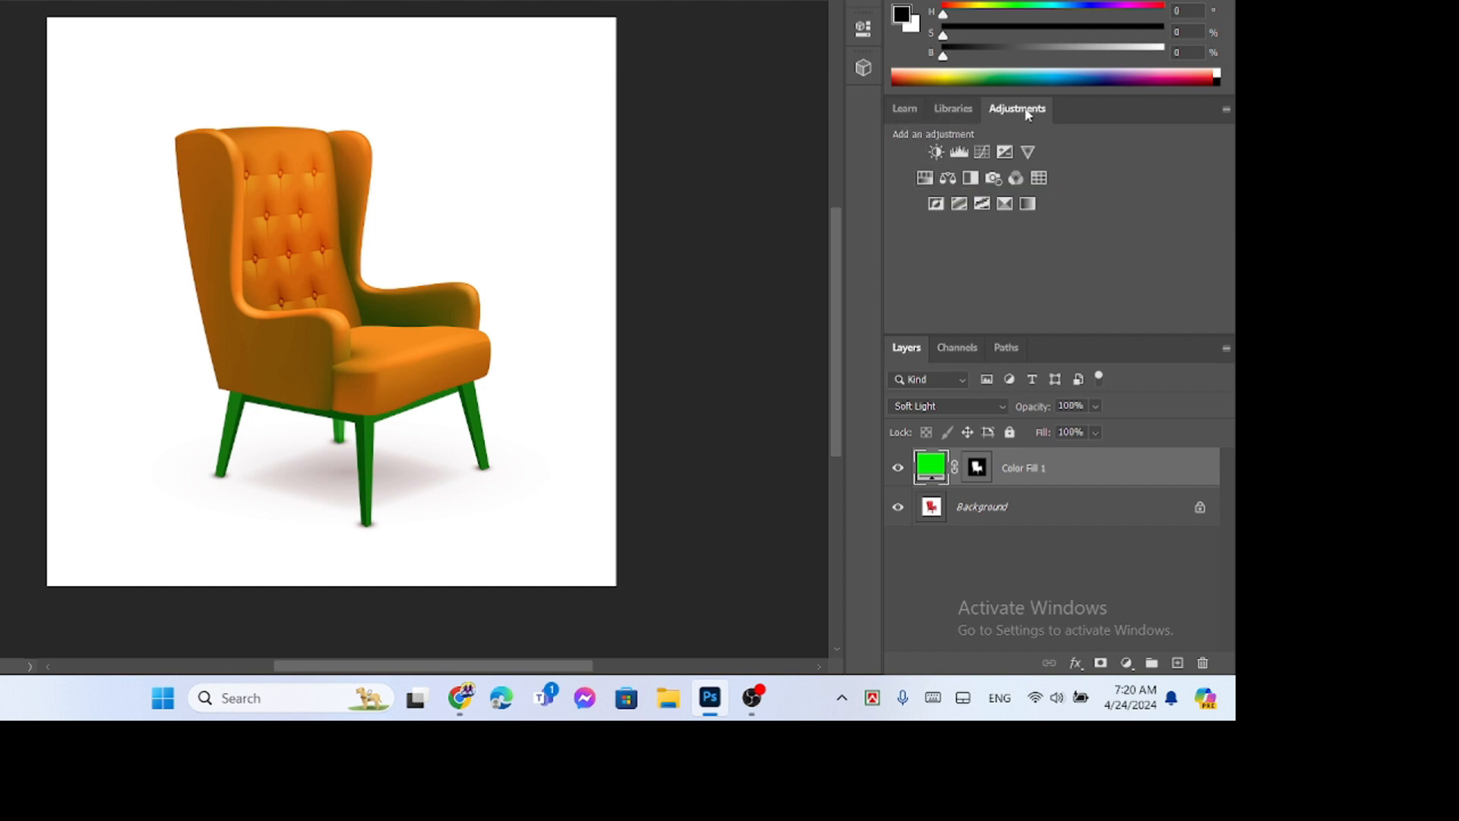
- Add a Hue/Saturation adjustment layer above the color fill and try hues of +80, -84 and -12
{"action": "left_click", "coordinate": [926, 180]}
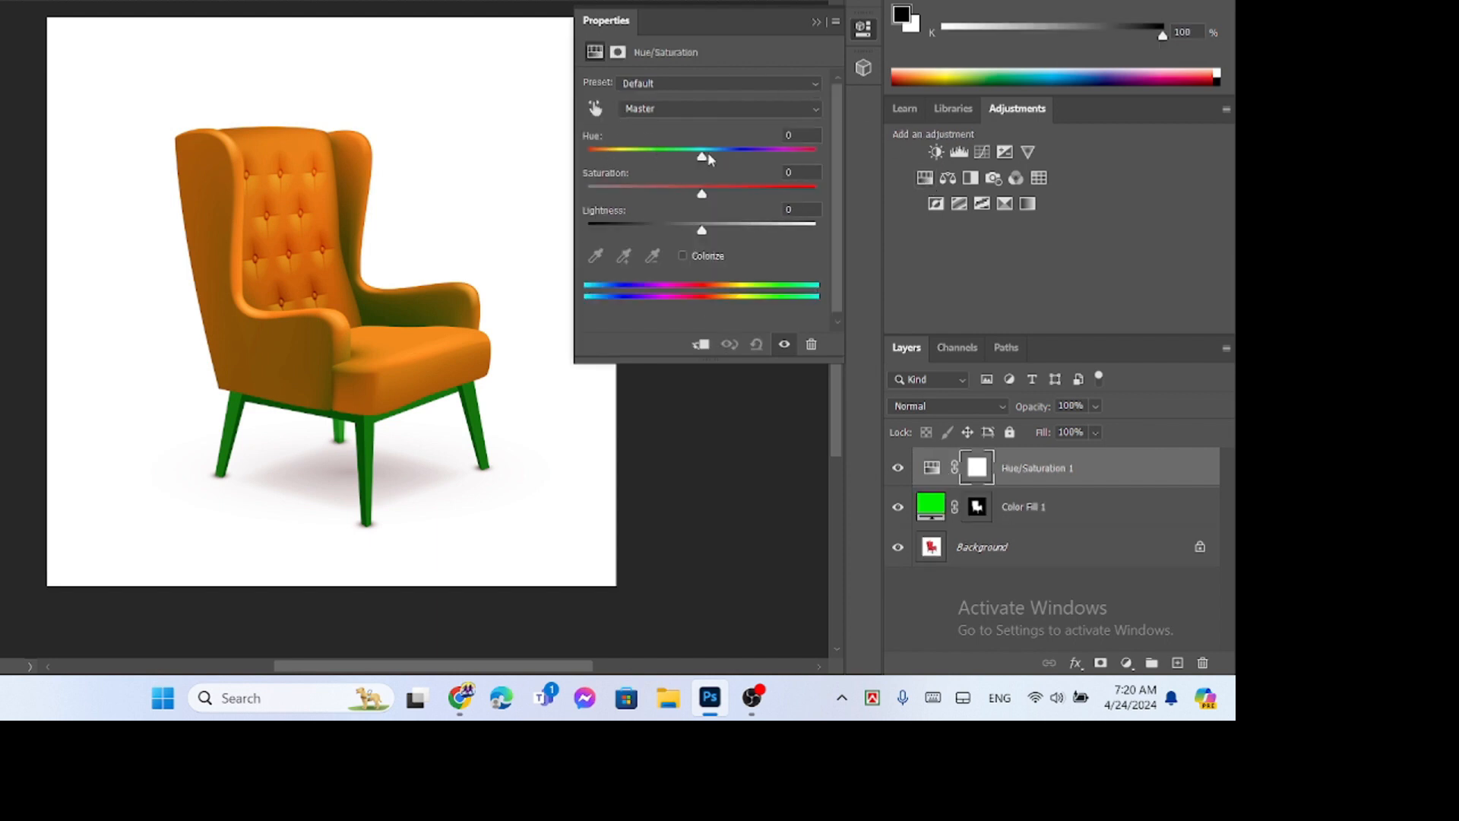
{"action": "left_click_drag", "start_coordinate": [703, 155], "coordinate": [768, 157]}
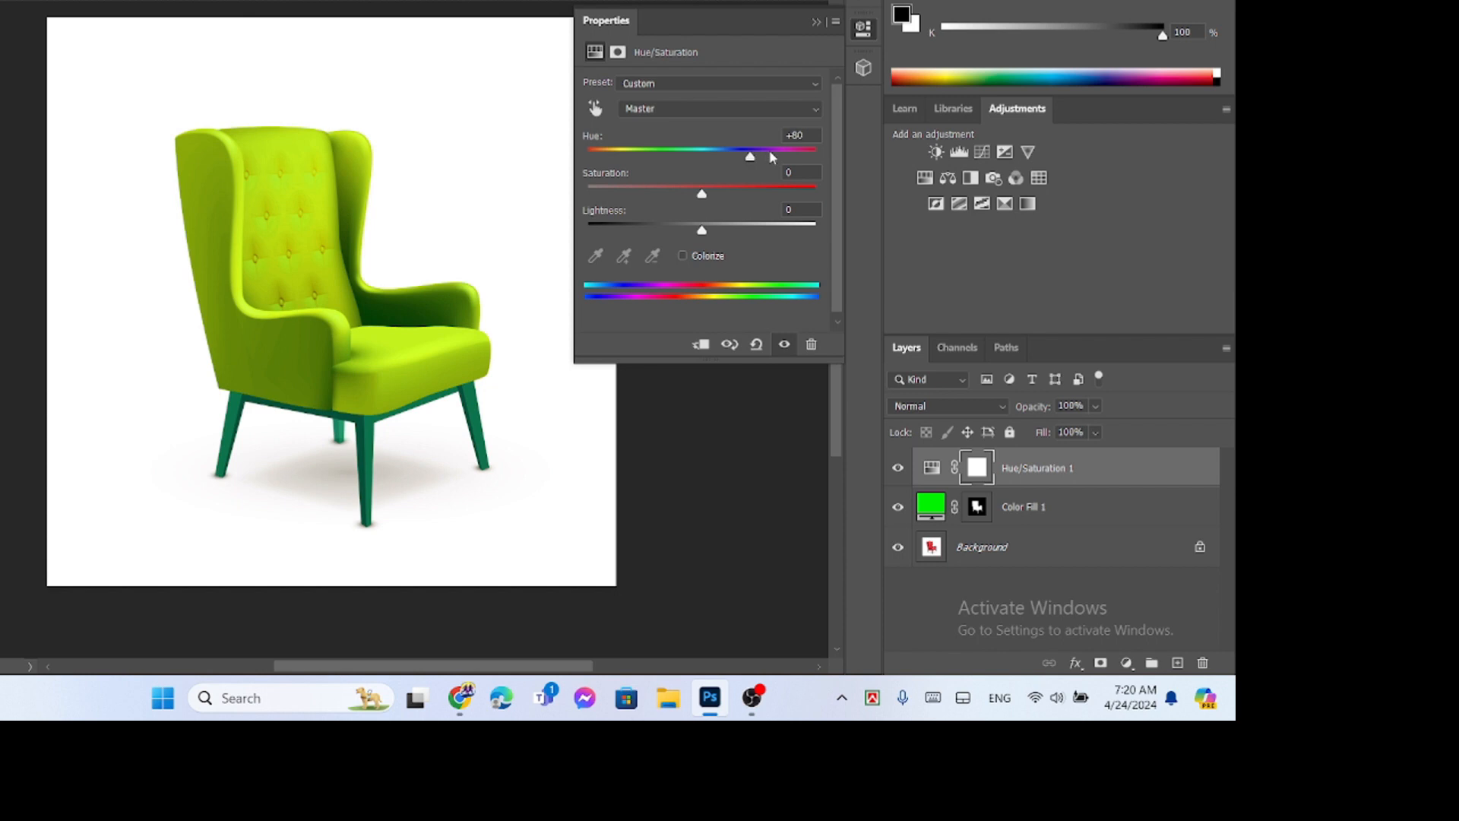
{"action": "left_click", "coordinate": [666, 155]}
{"action": "left_click_drag", "start_coordinate": [664, 155], "coordinate": [633, 157]}
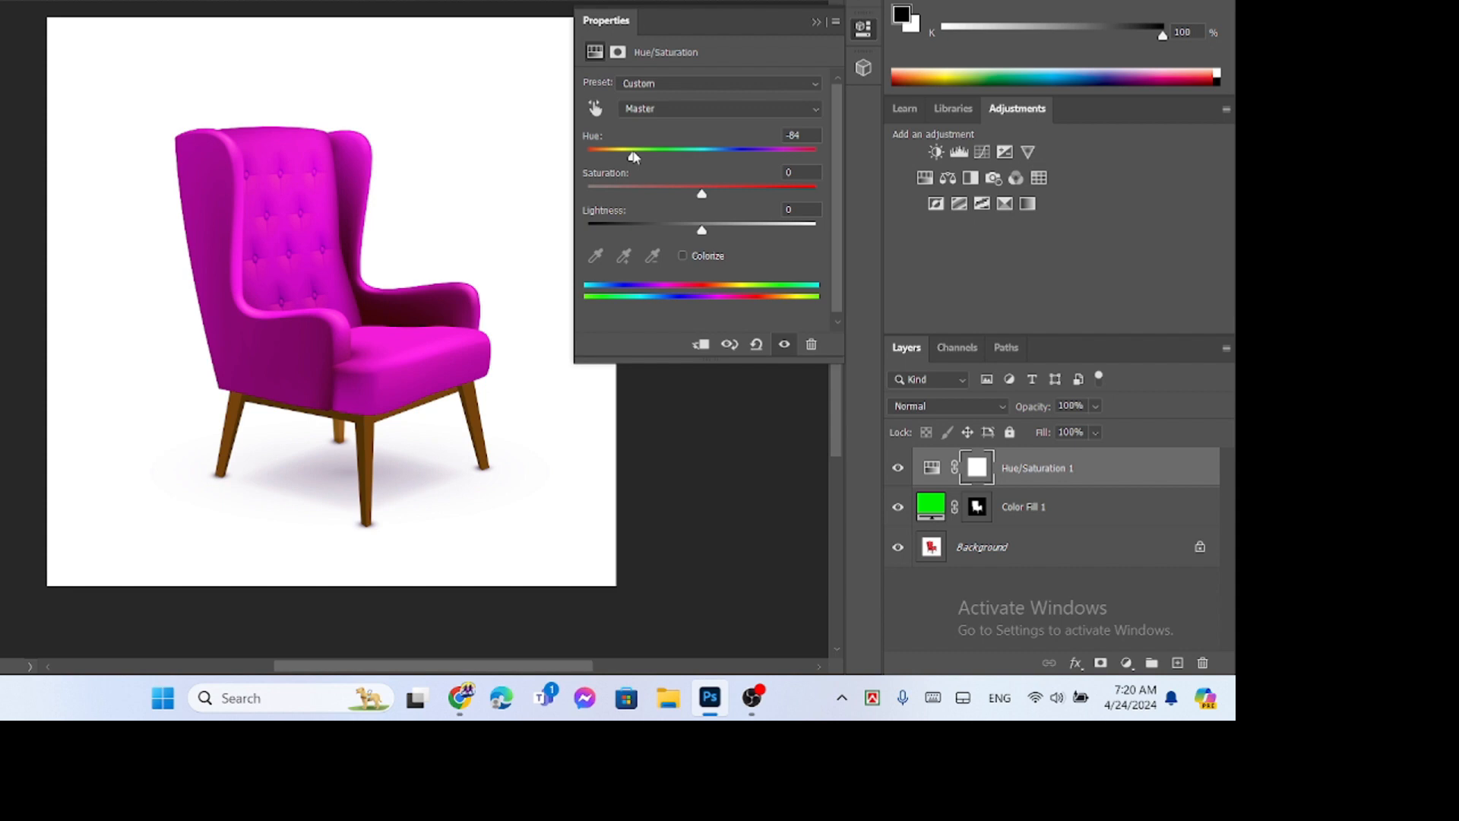
{"action": "left_click", "coordinate": [690, 155]}
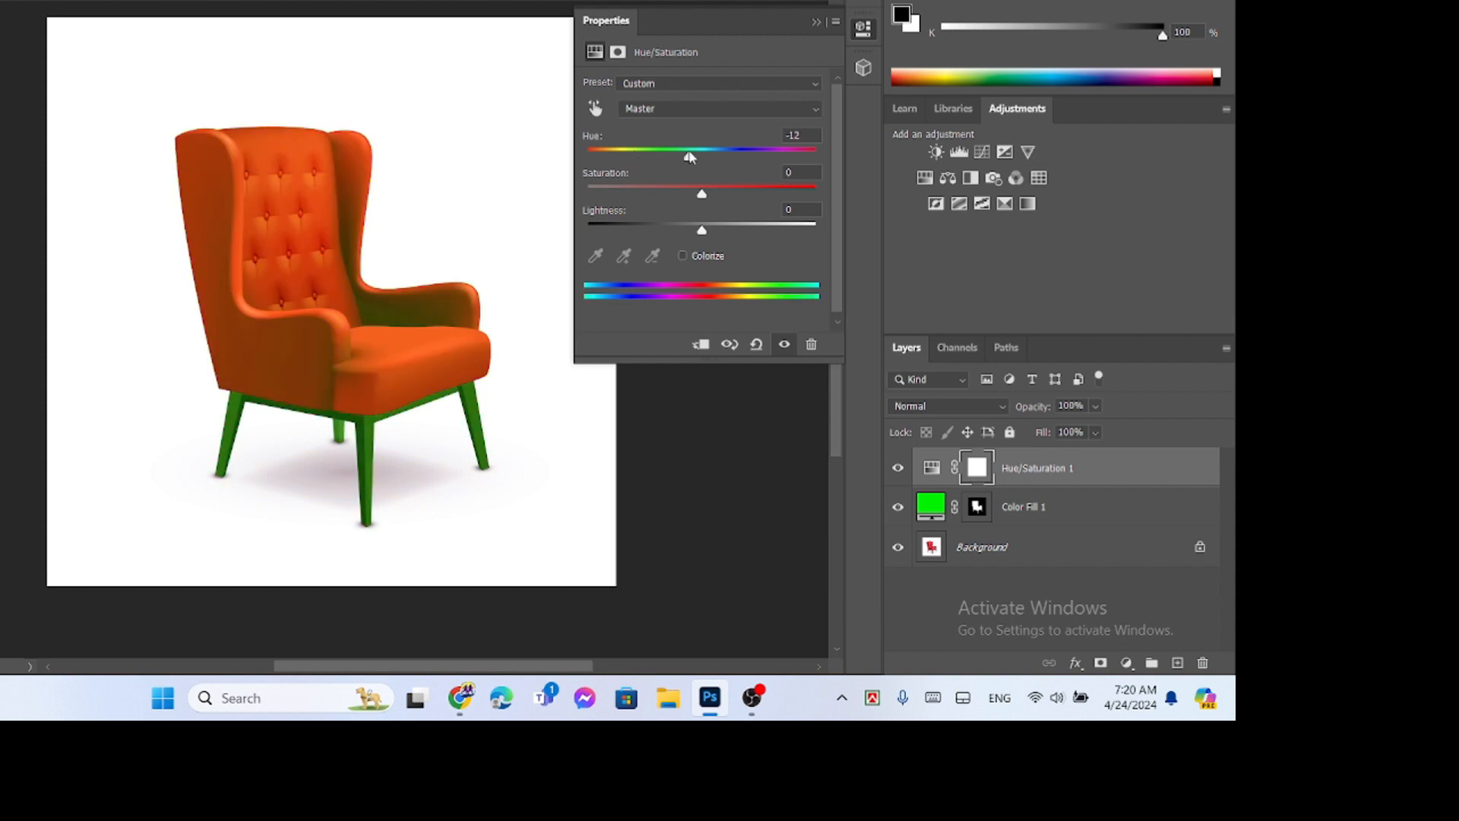
- Set the Hue/Saturation layer's saturation to +27 and its hue to +32 for a yellow-green chair
{"action": "left_click", "coordinate": [698, 196]}
{"action": "left_click", "coordinate": [731, 196]}
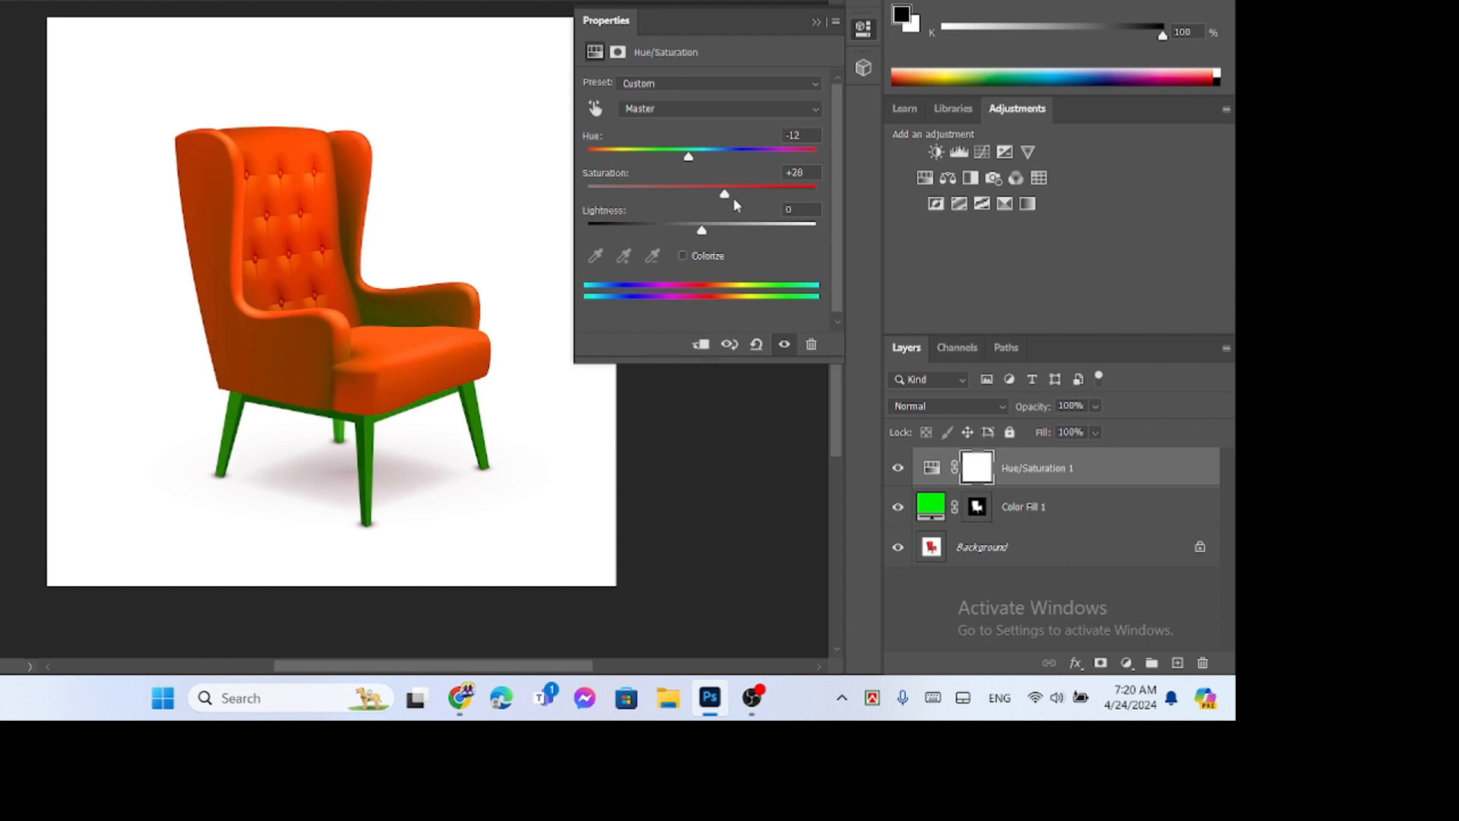
{"action": "left_click", "coordinate": [712, 151]}
{"action": "left_click", "coordinate": [739, 151]}
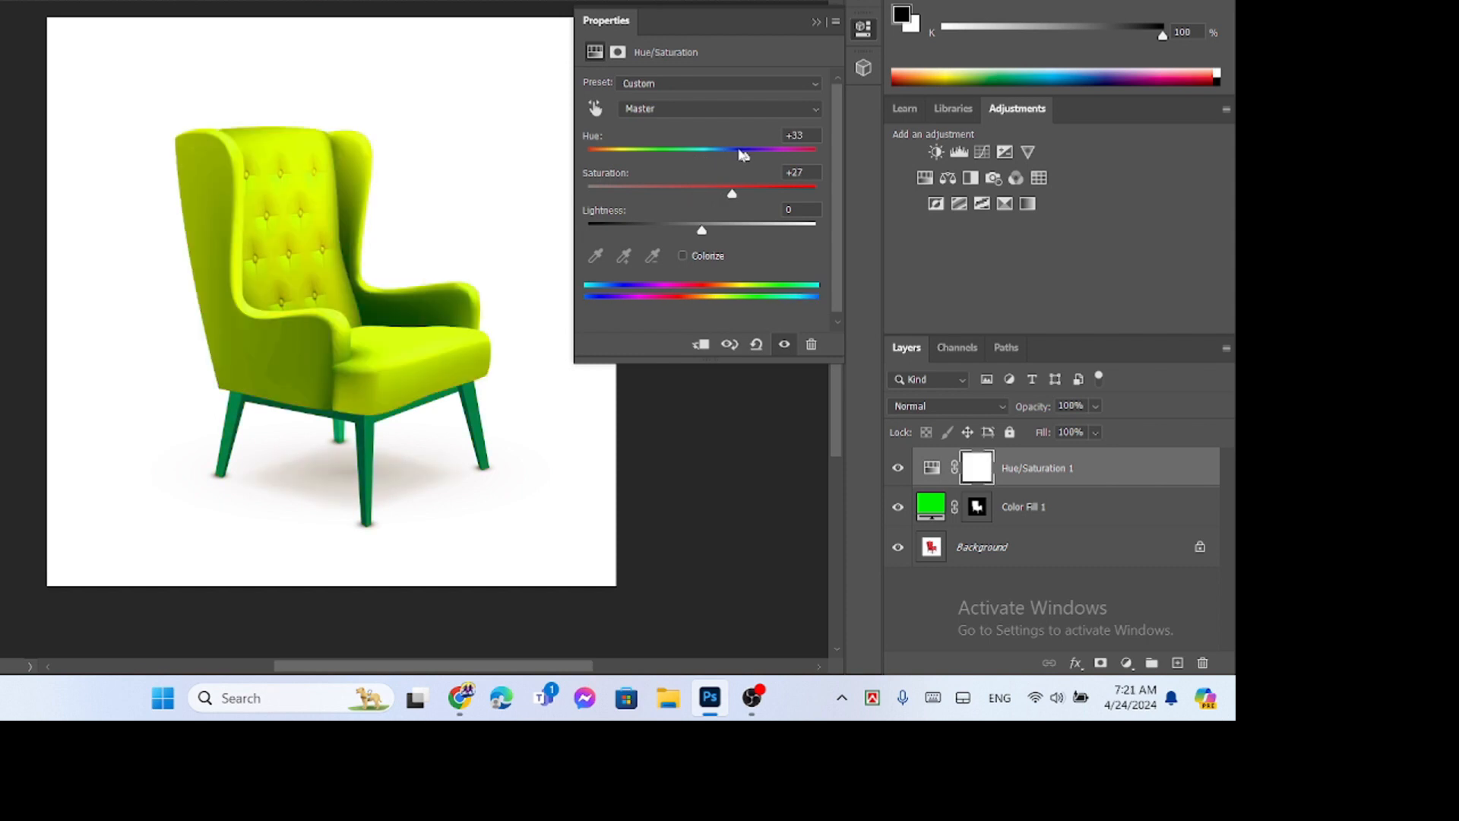
{"action": "left_click", "coordinate": [739, 152]}
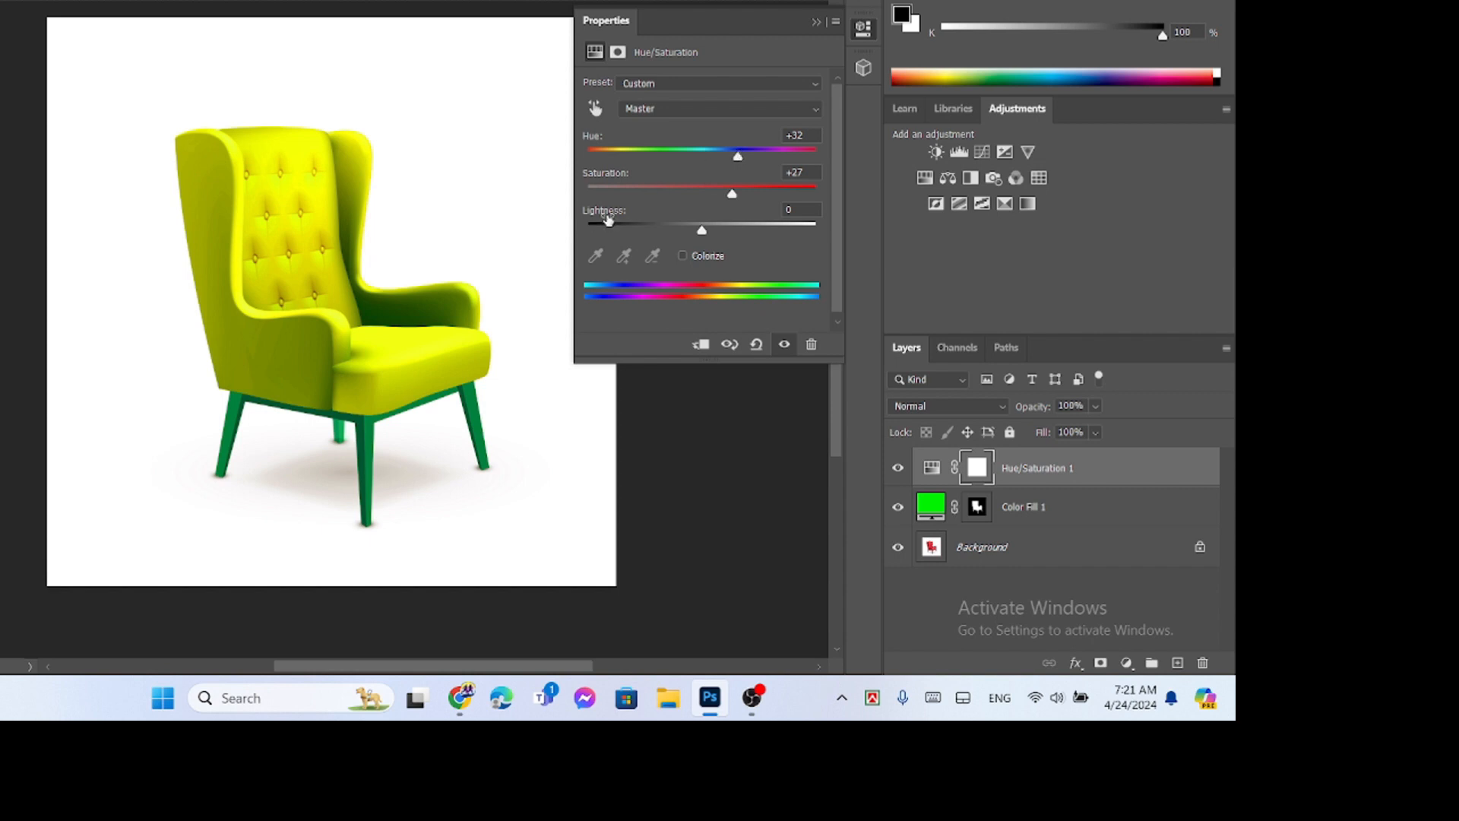
- Lower the Hue/Saturation layer's lightness slightly and close its settings
{"action": "left_click", "coordinate": [716, 232]}
{"action": "left_click", "coordinate": [701, 229]}
{"action": "left_click", "coordinate": [816, 21]}
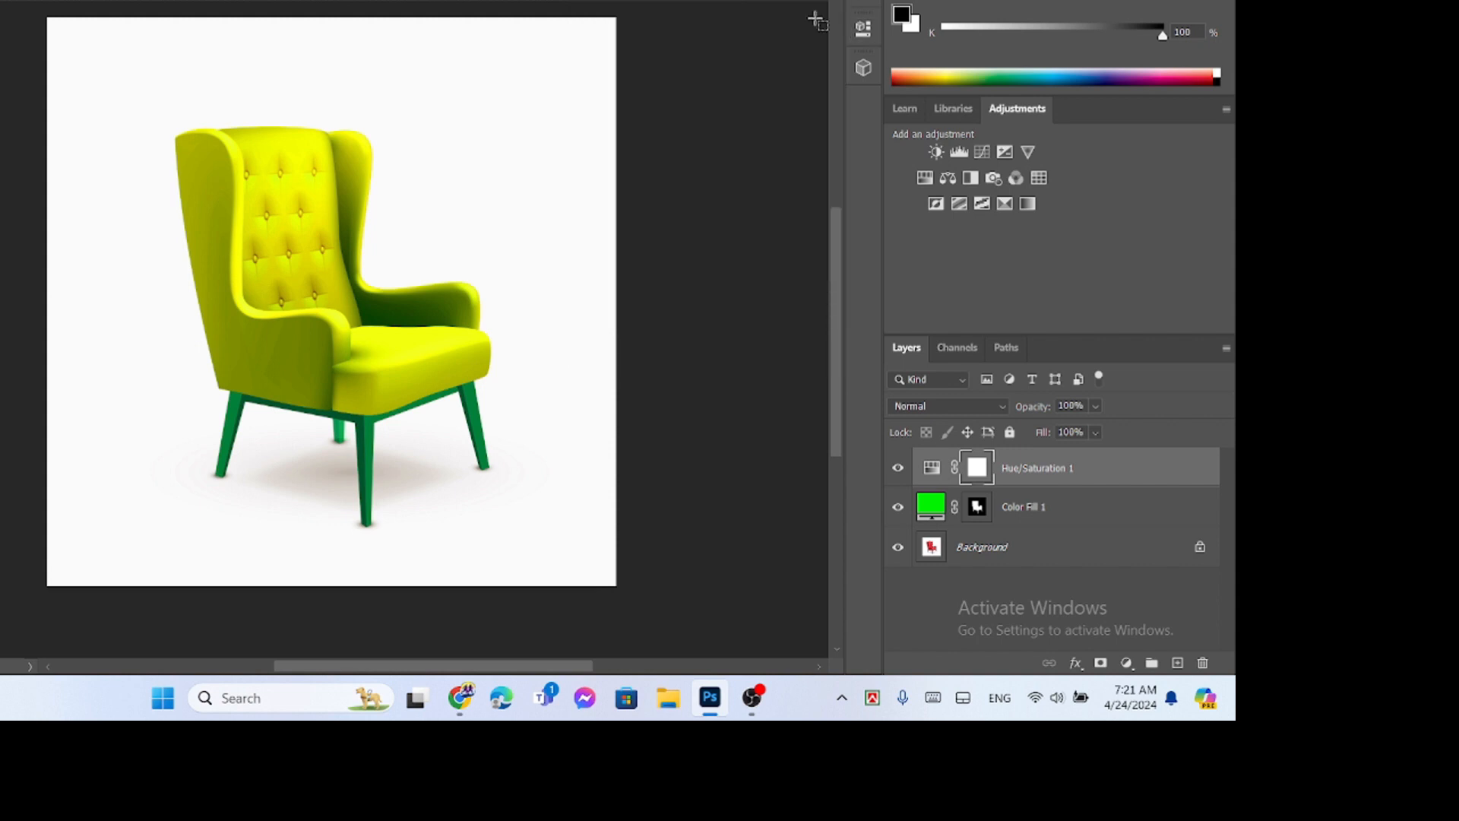